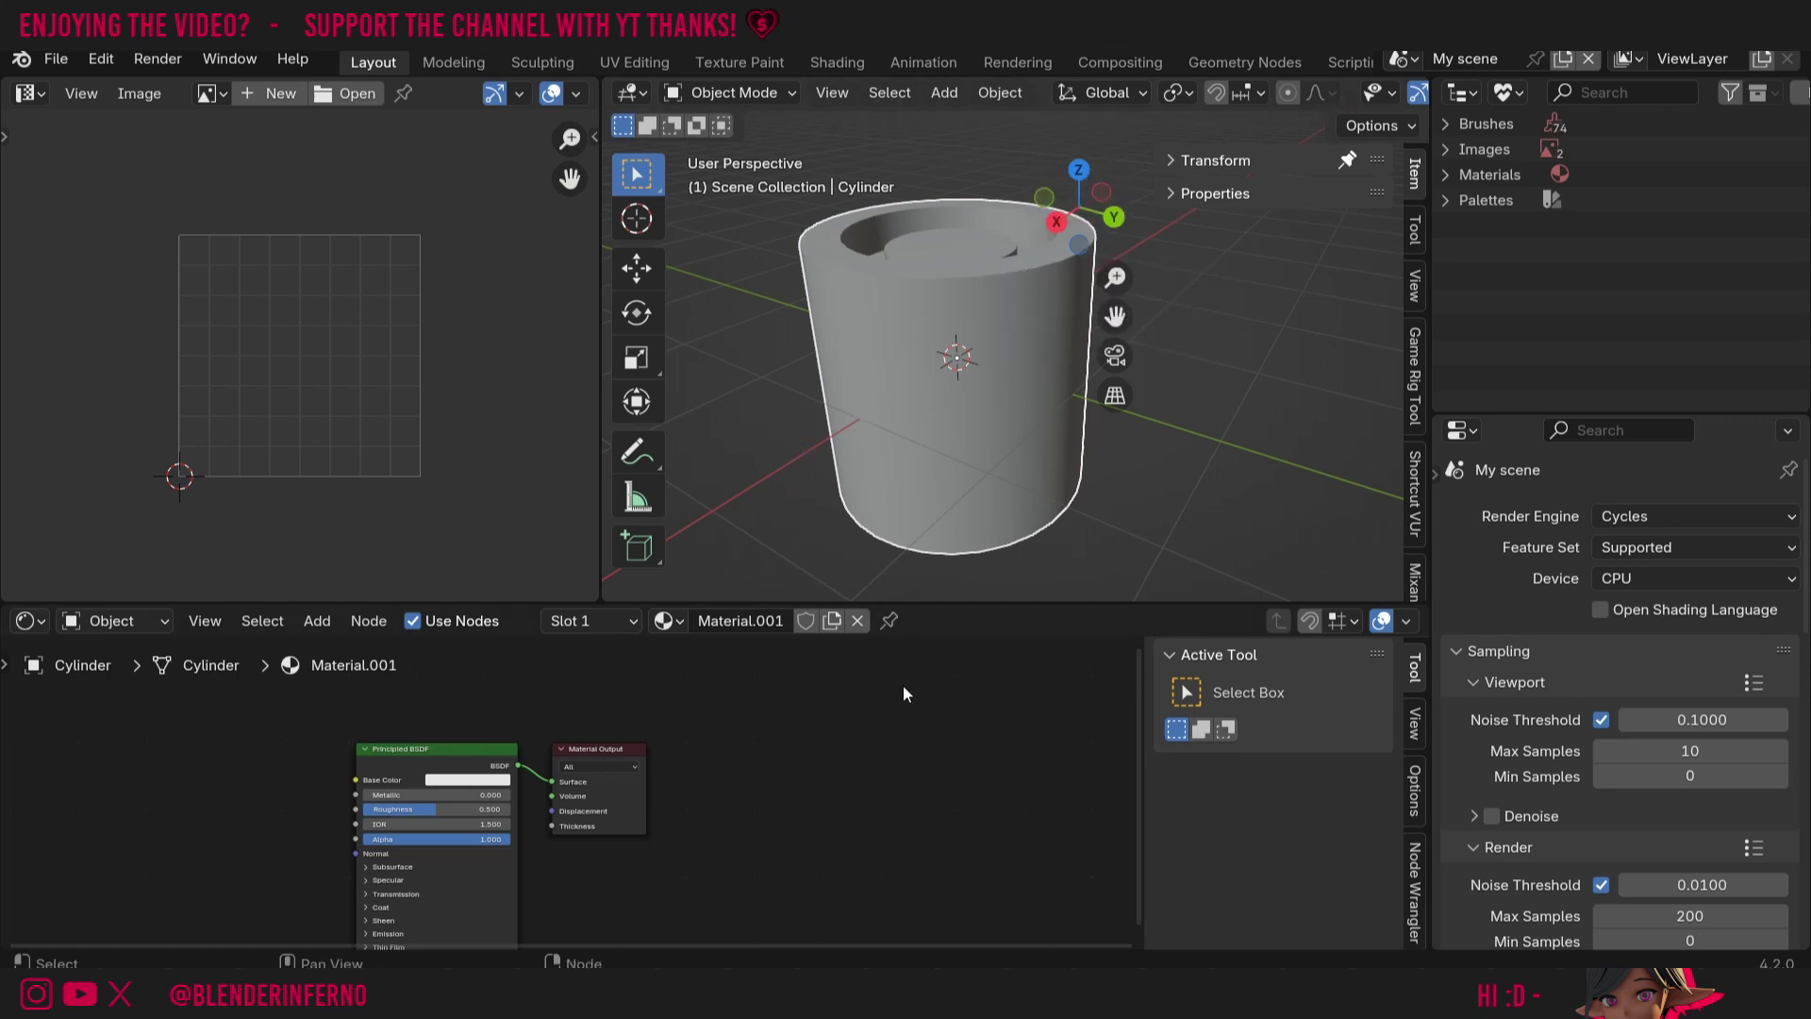
# - Inspect the cylinder's UV layout in Edit Mode, then return to Object Mode
pyautogui.moveTo(1029, 227); pyautogui.dragTo(914, 331)
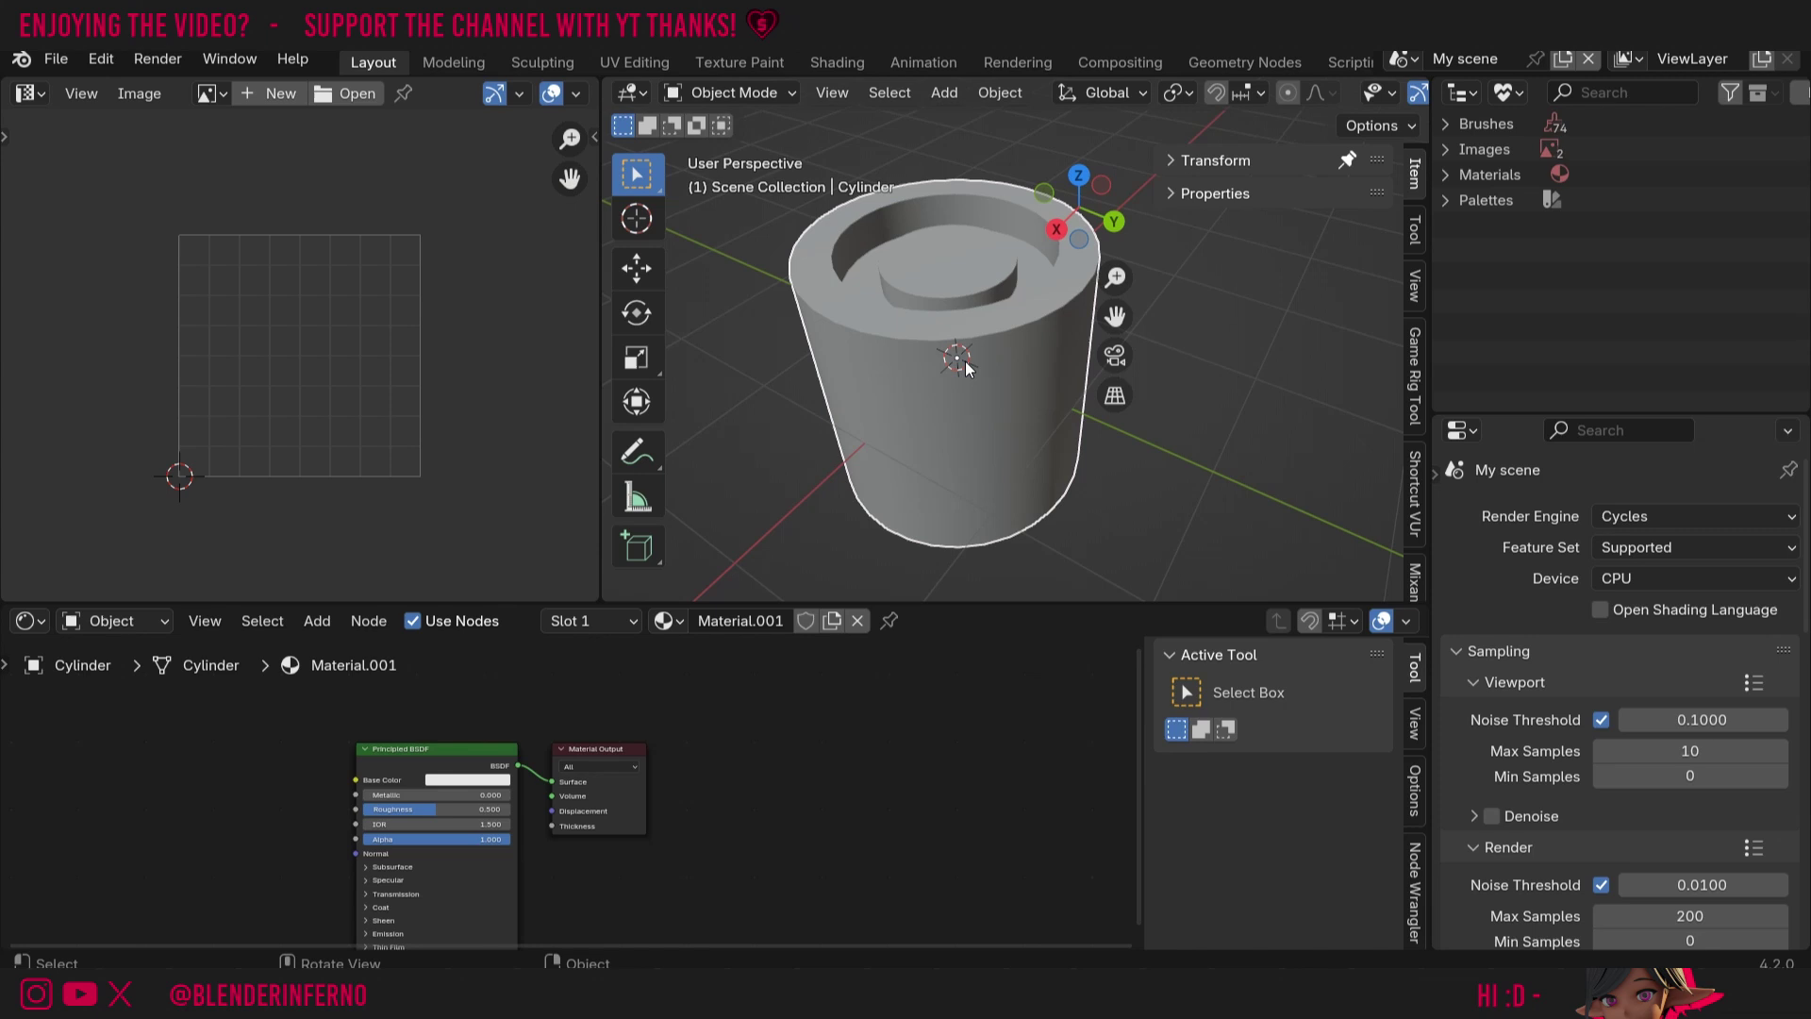
pyautogui.press('Tab')
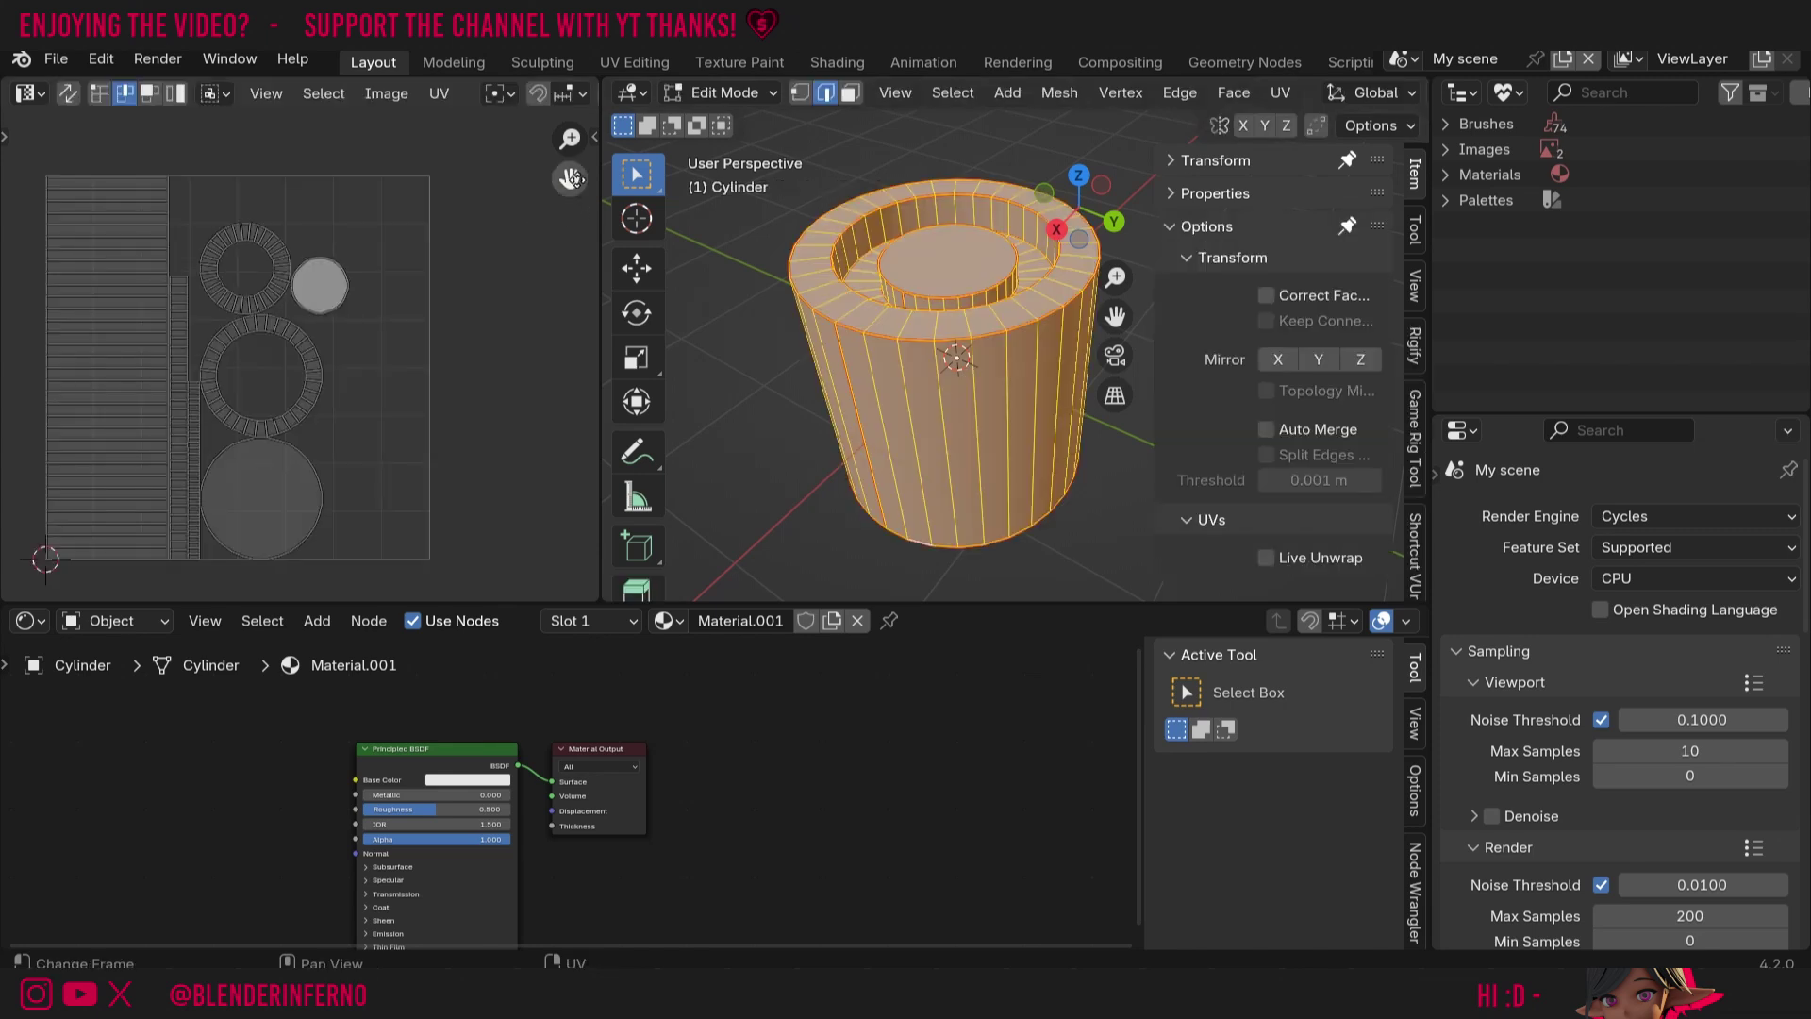
pyautogui.moveTo(570, 178); pyautogui.dragTo(628, 158)
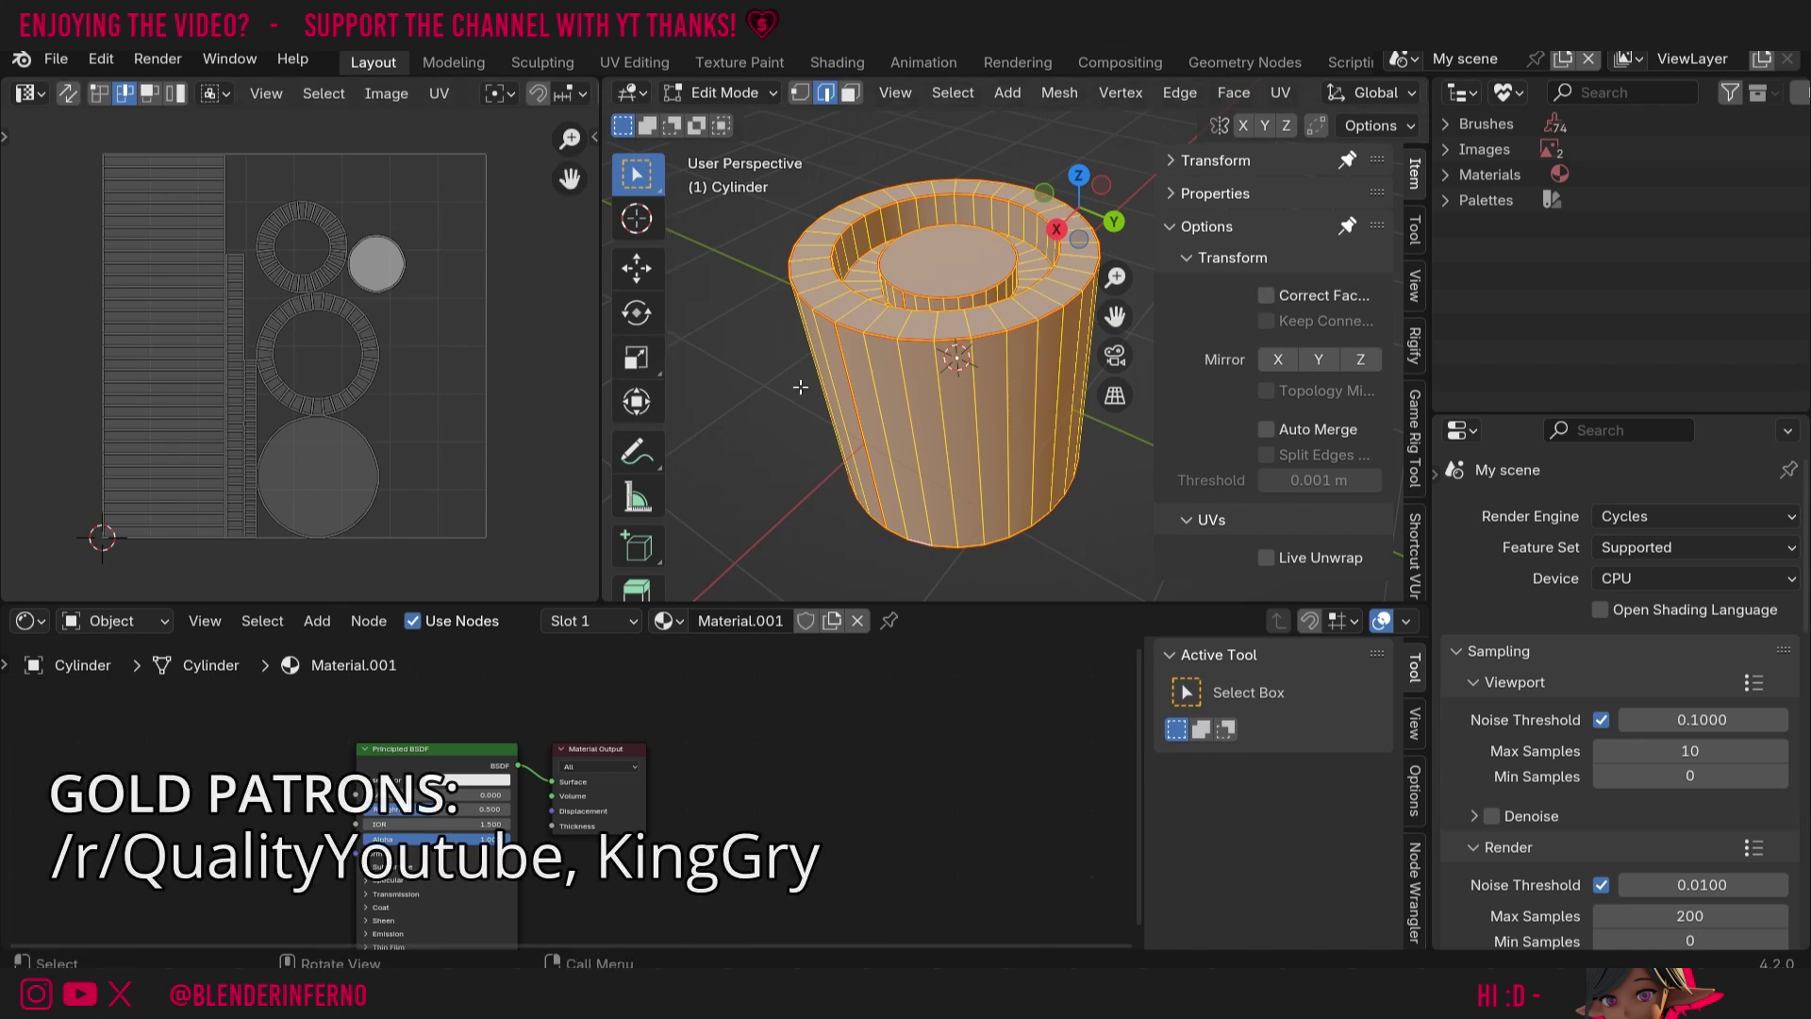
pyautogui.press('Tab')
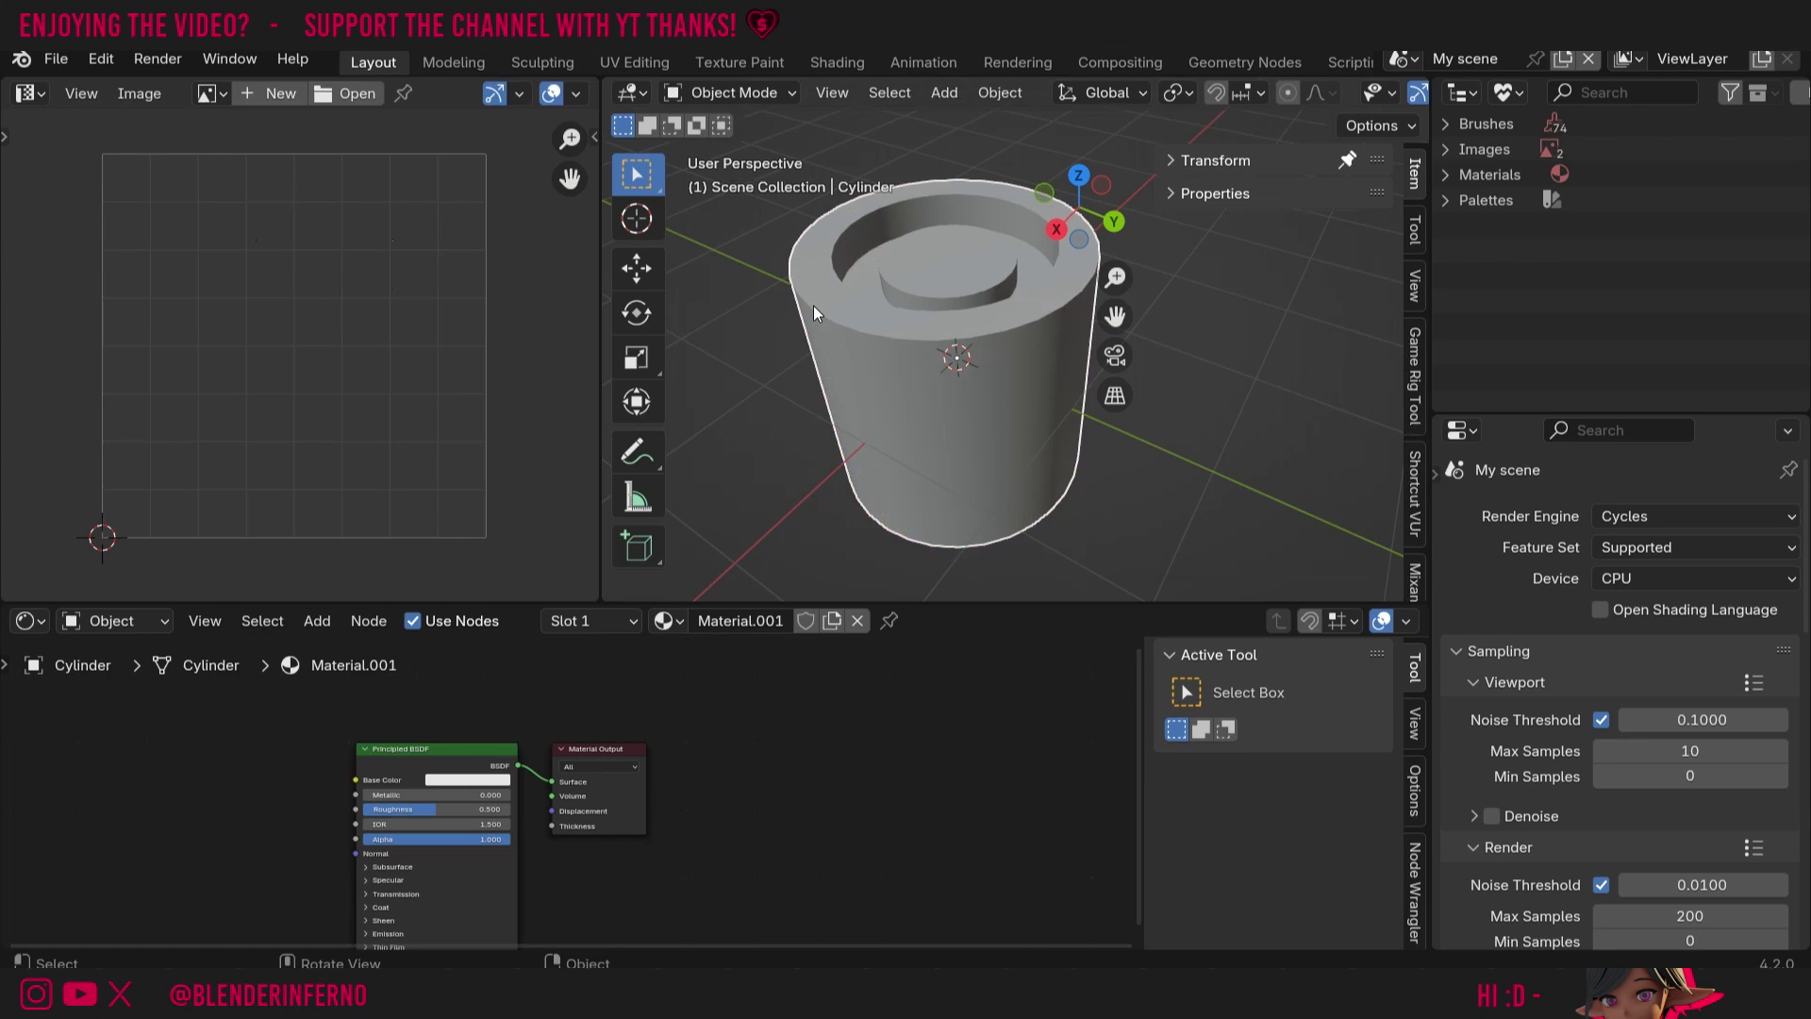
# - Show the bottom area as the Shader Editor, move Material Output aside, and unlink Material.001
pyautogui.click(35, 622)
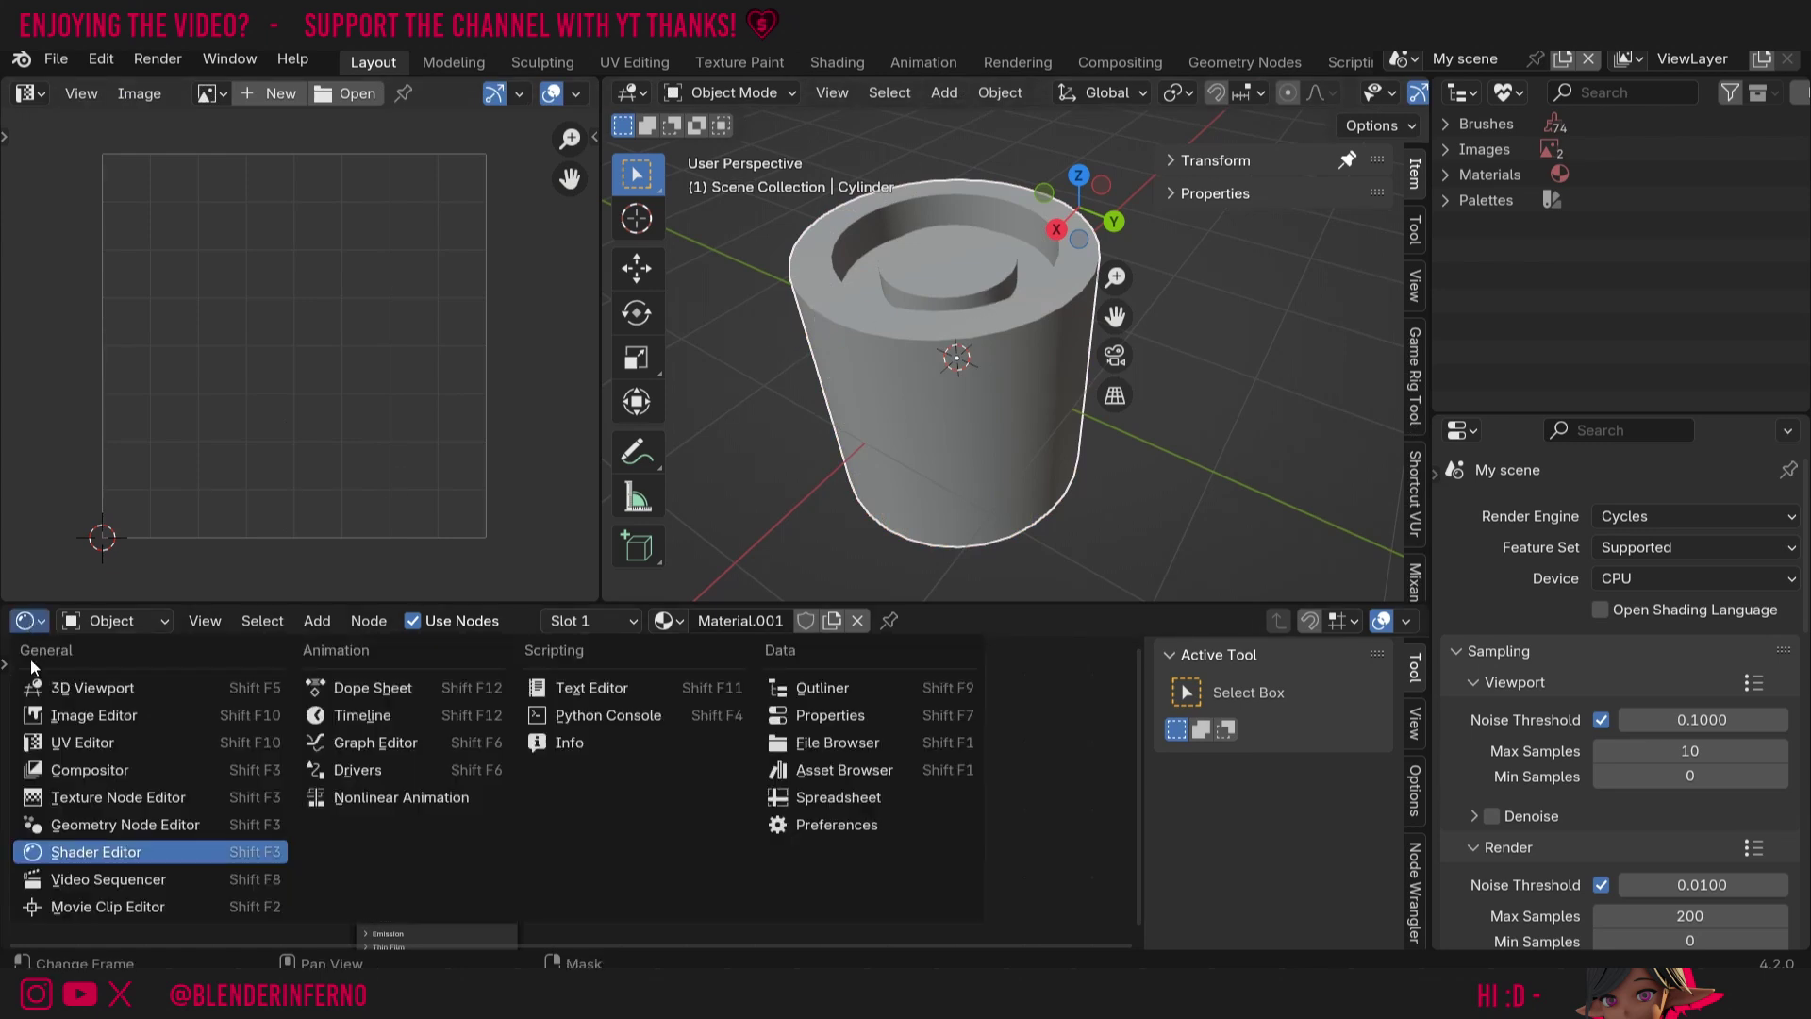
pyautogui.click(113, 850)
pyautogui.click(33, 623)
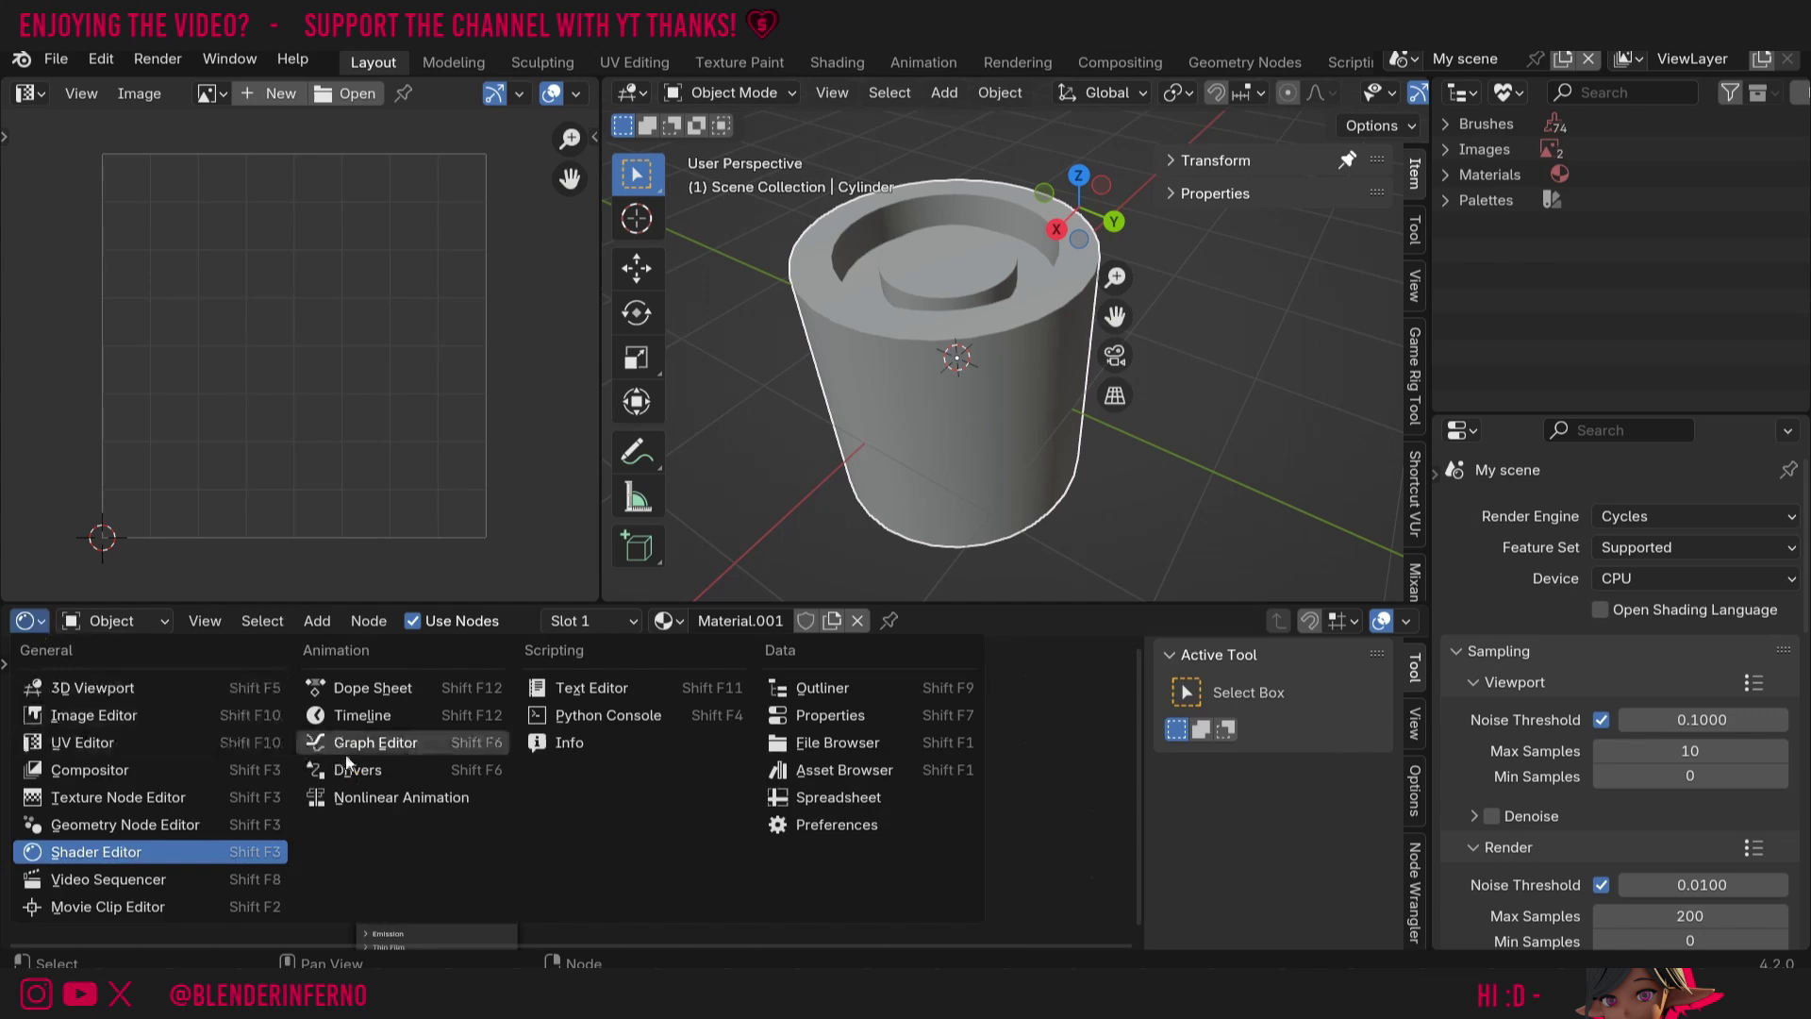
pyautogui.click(340, 718)
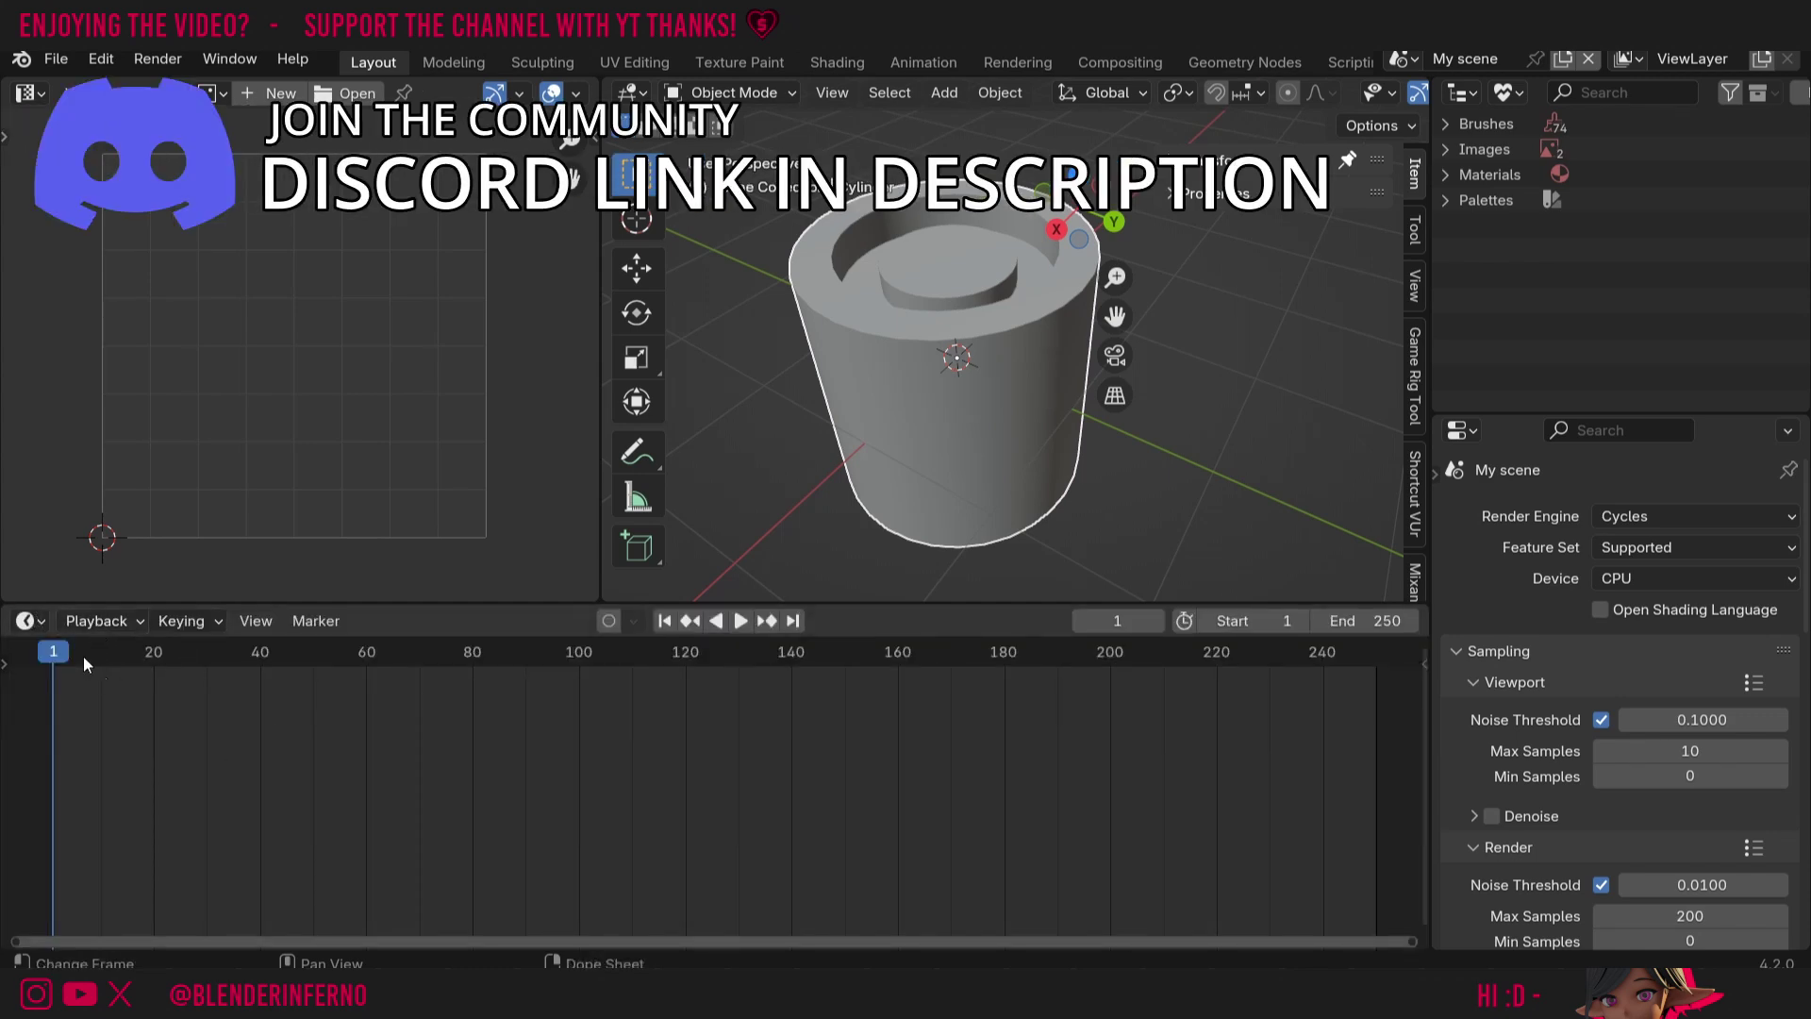
pyautogui.click(27, 621)
pyautogui.click(111, 848)
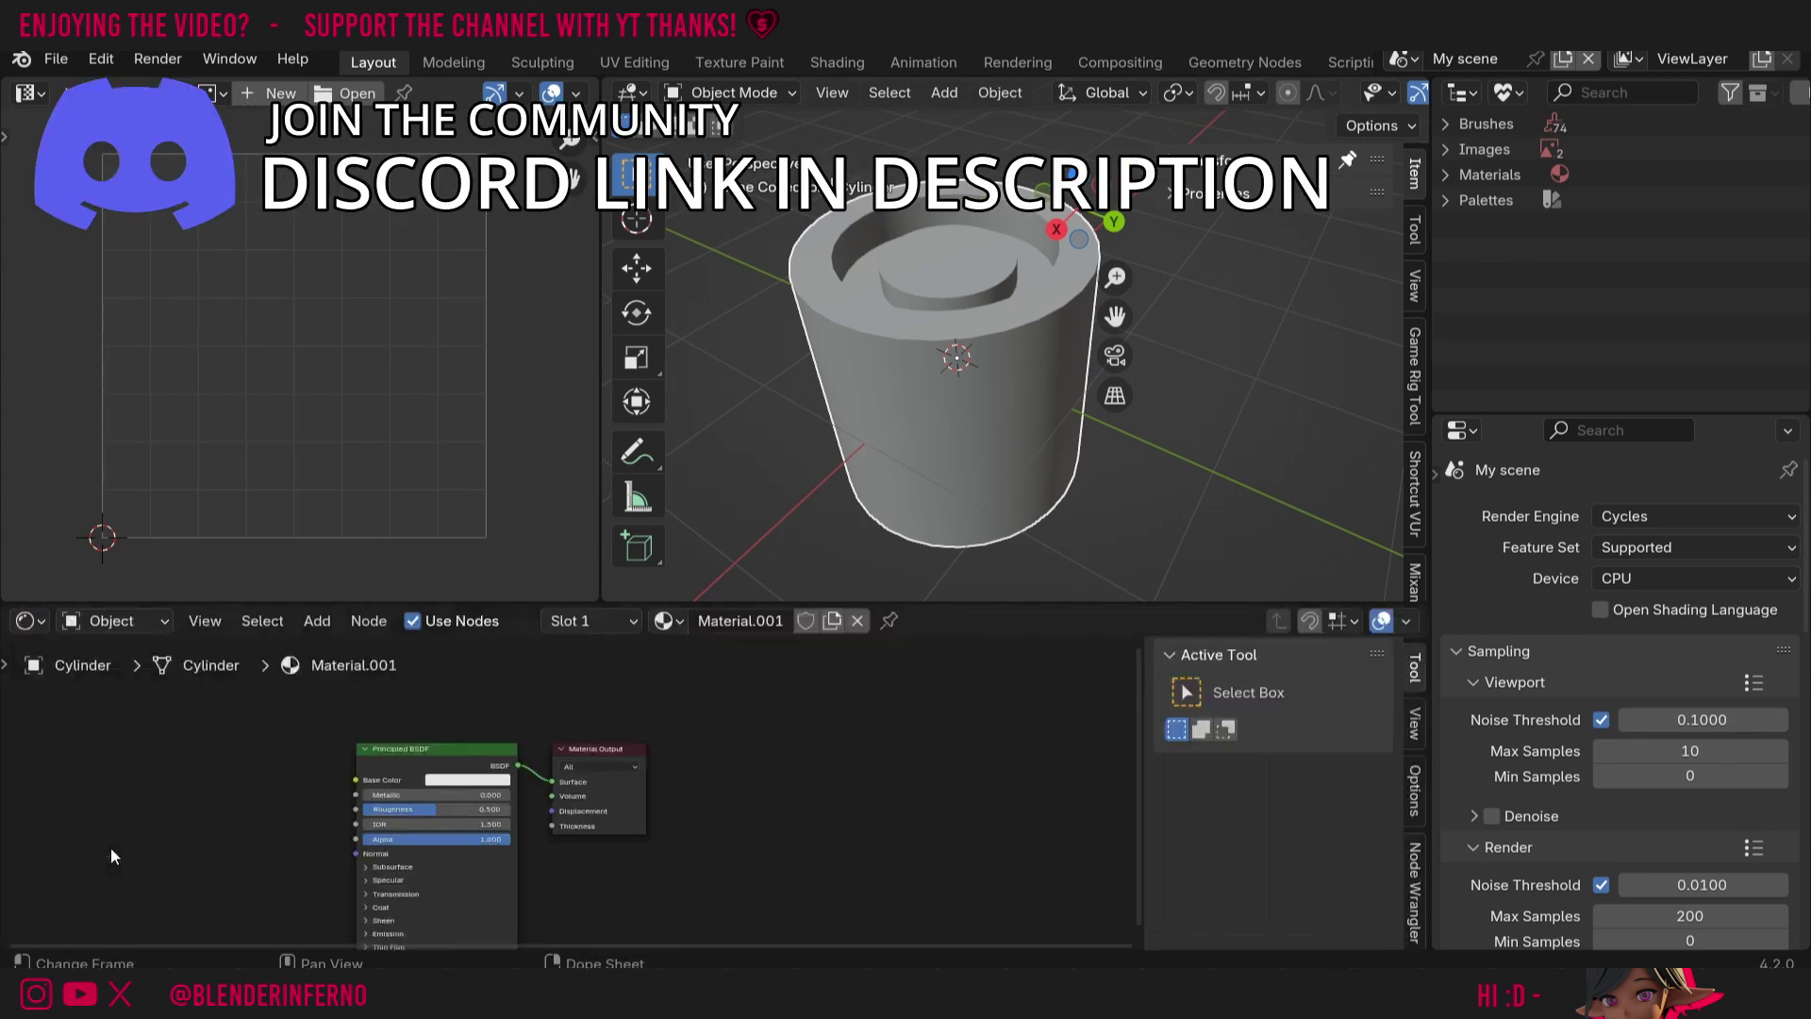
pyautogui.moveTo(589, 750); pyautogui.dragTo(641, 751)
pyautogui.click(856, 620)
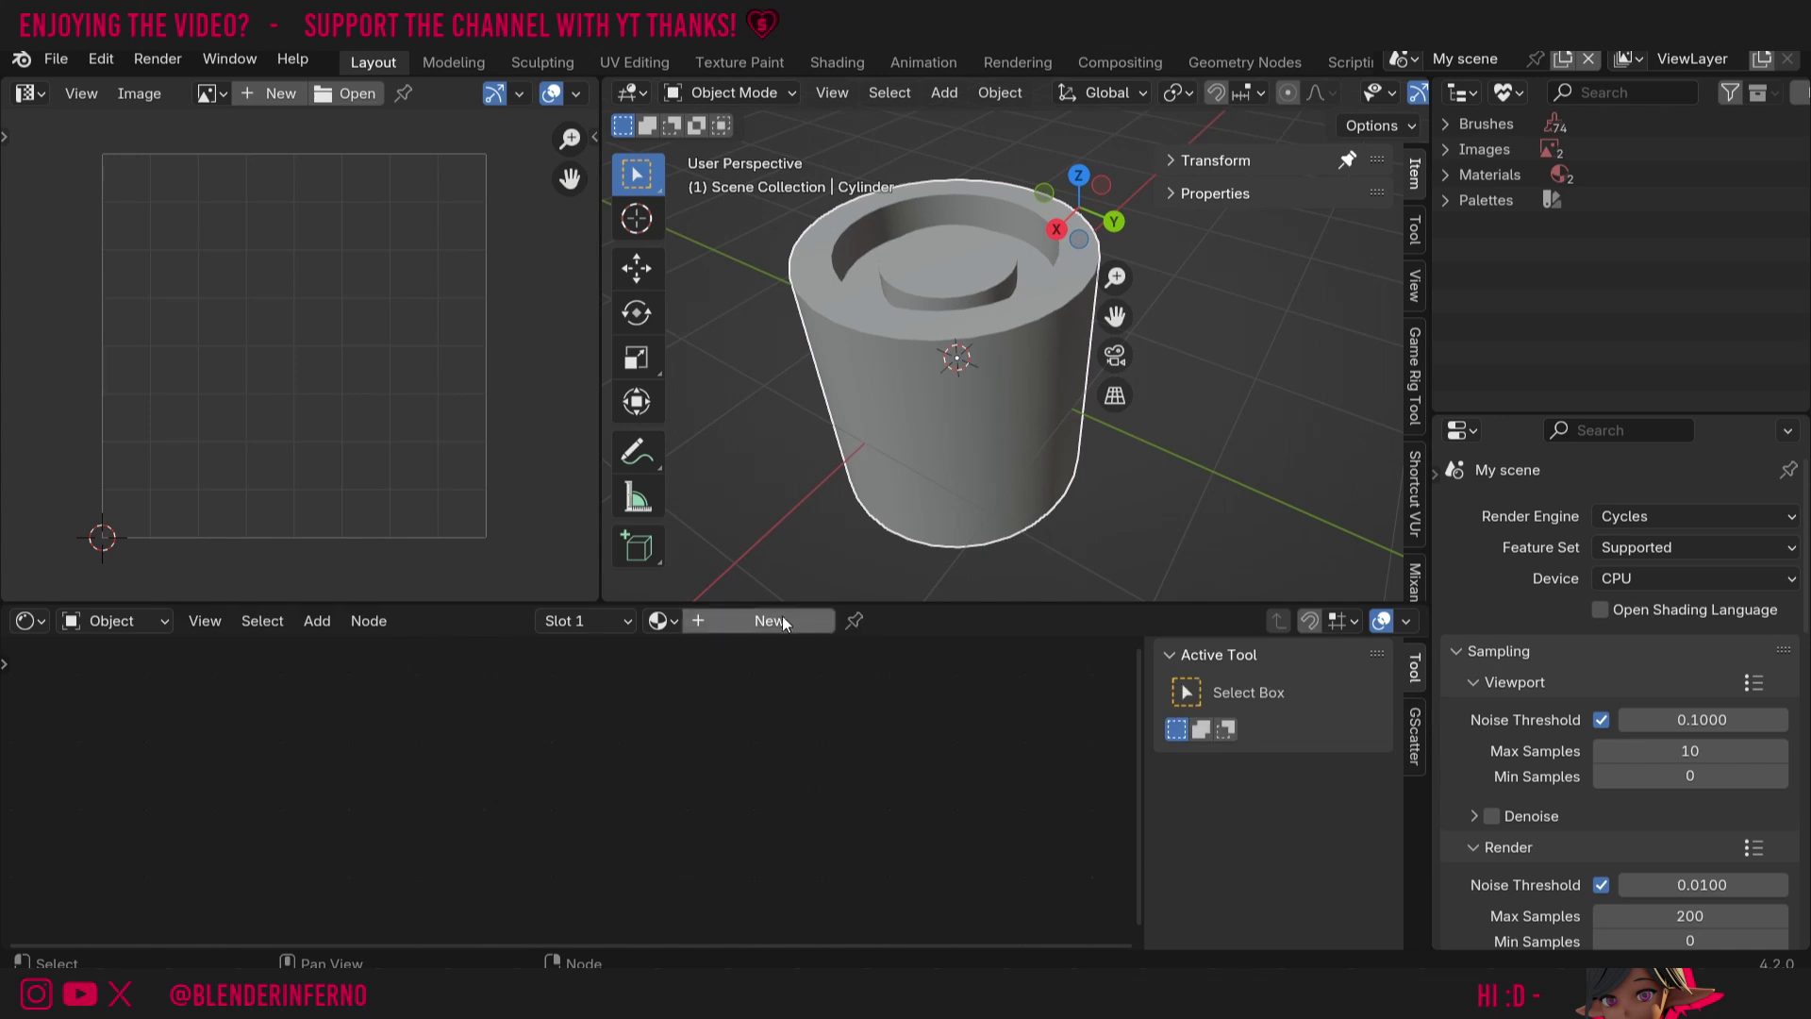
# - Create a new material and add an Image Texture node left of the Principled BSDF
pyautogui.click(723, 630)
pyautogui.hotkey('shift', 'a')
pyautogui.moveTo(535, 755)
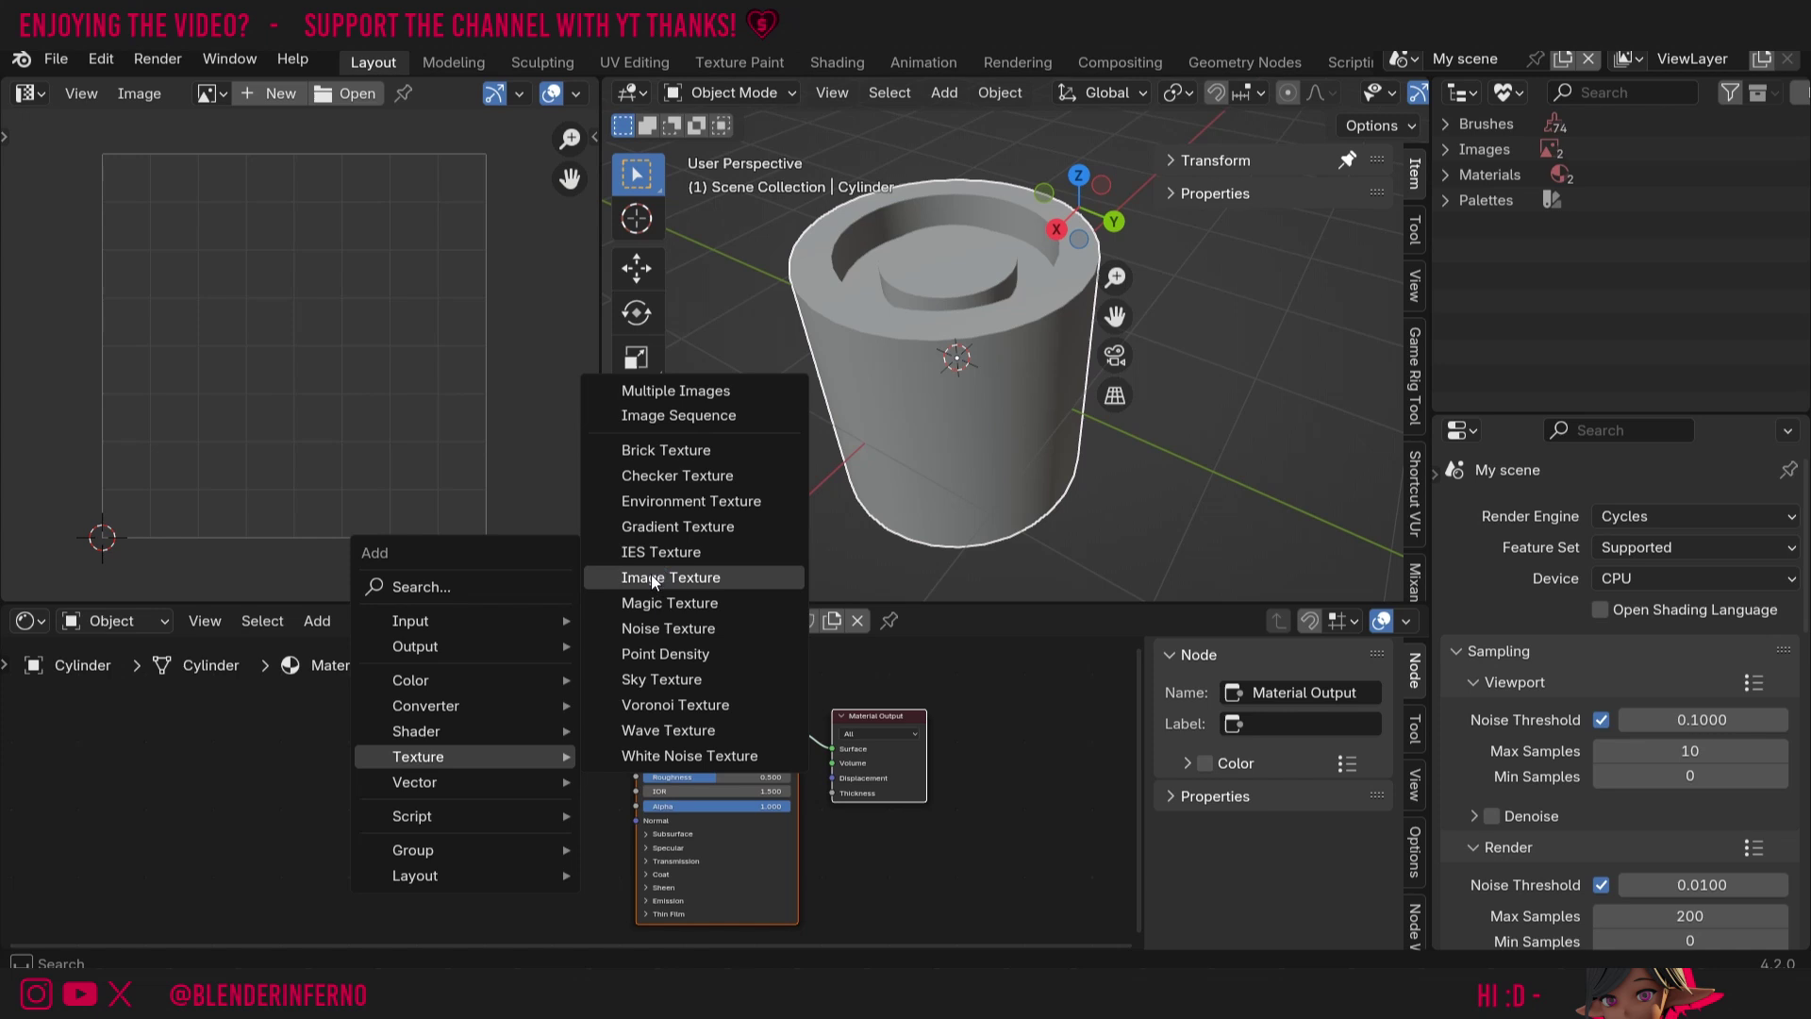
pyautogui.click(654, 577)
pyautogui.click(551, 777)
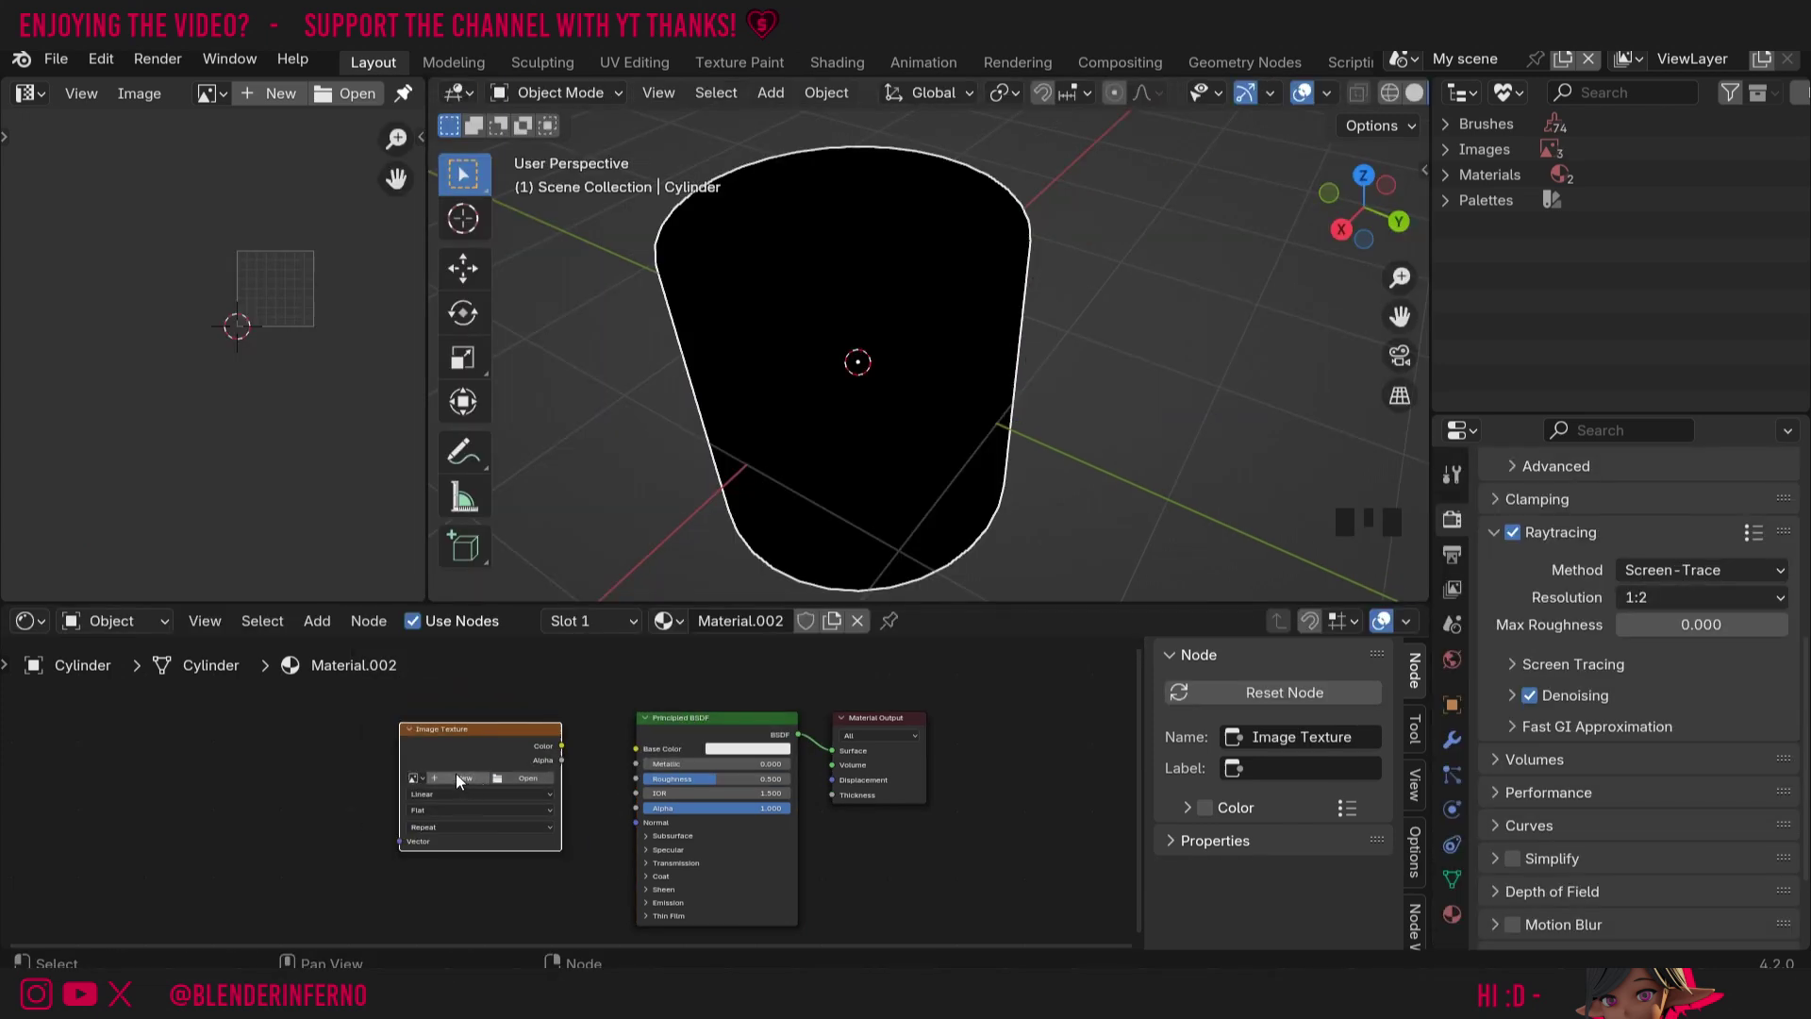
# - Create a new 1024×1024 image named 'Ambient Occlusion' on the Image Texture node
pyautogui.click(463, 776)
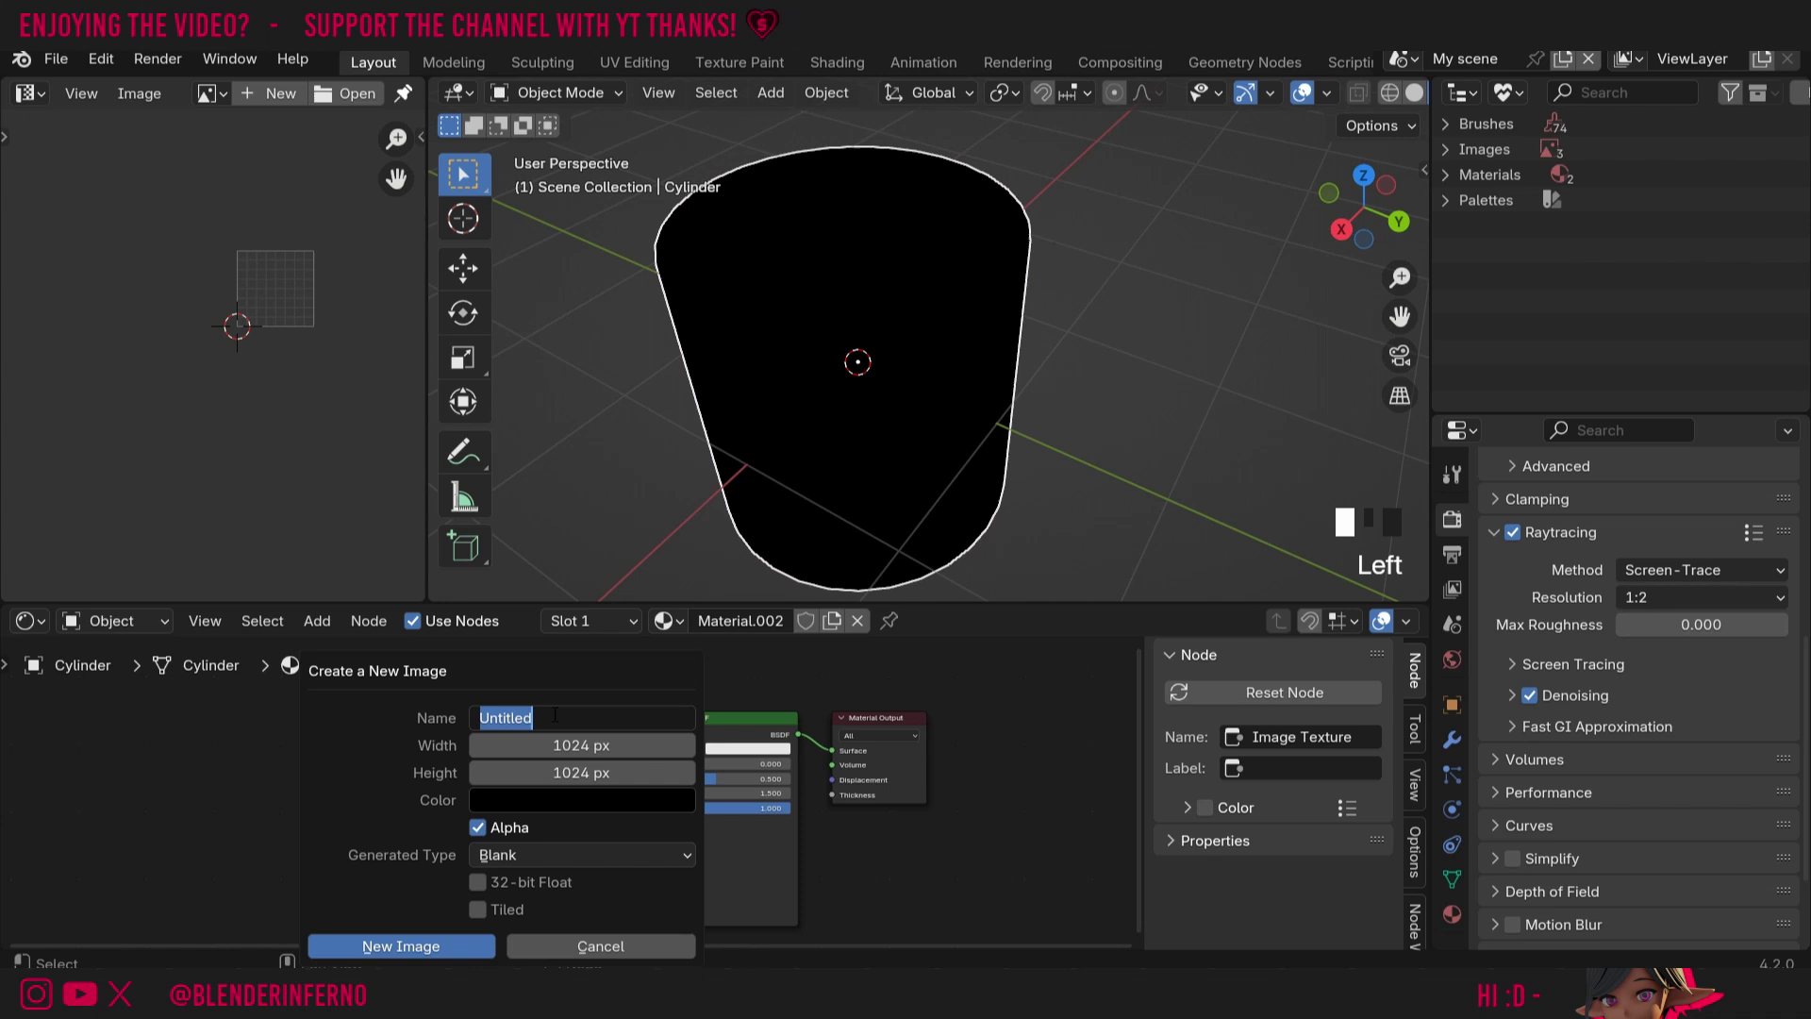
pyautogui.write('Ambient Occlusion')
pyautogui.press('Return')
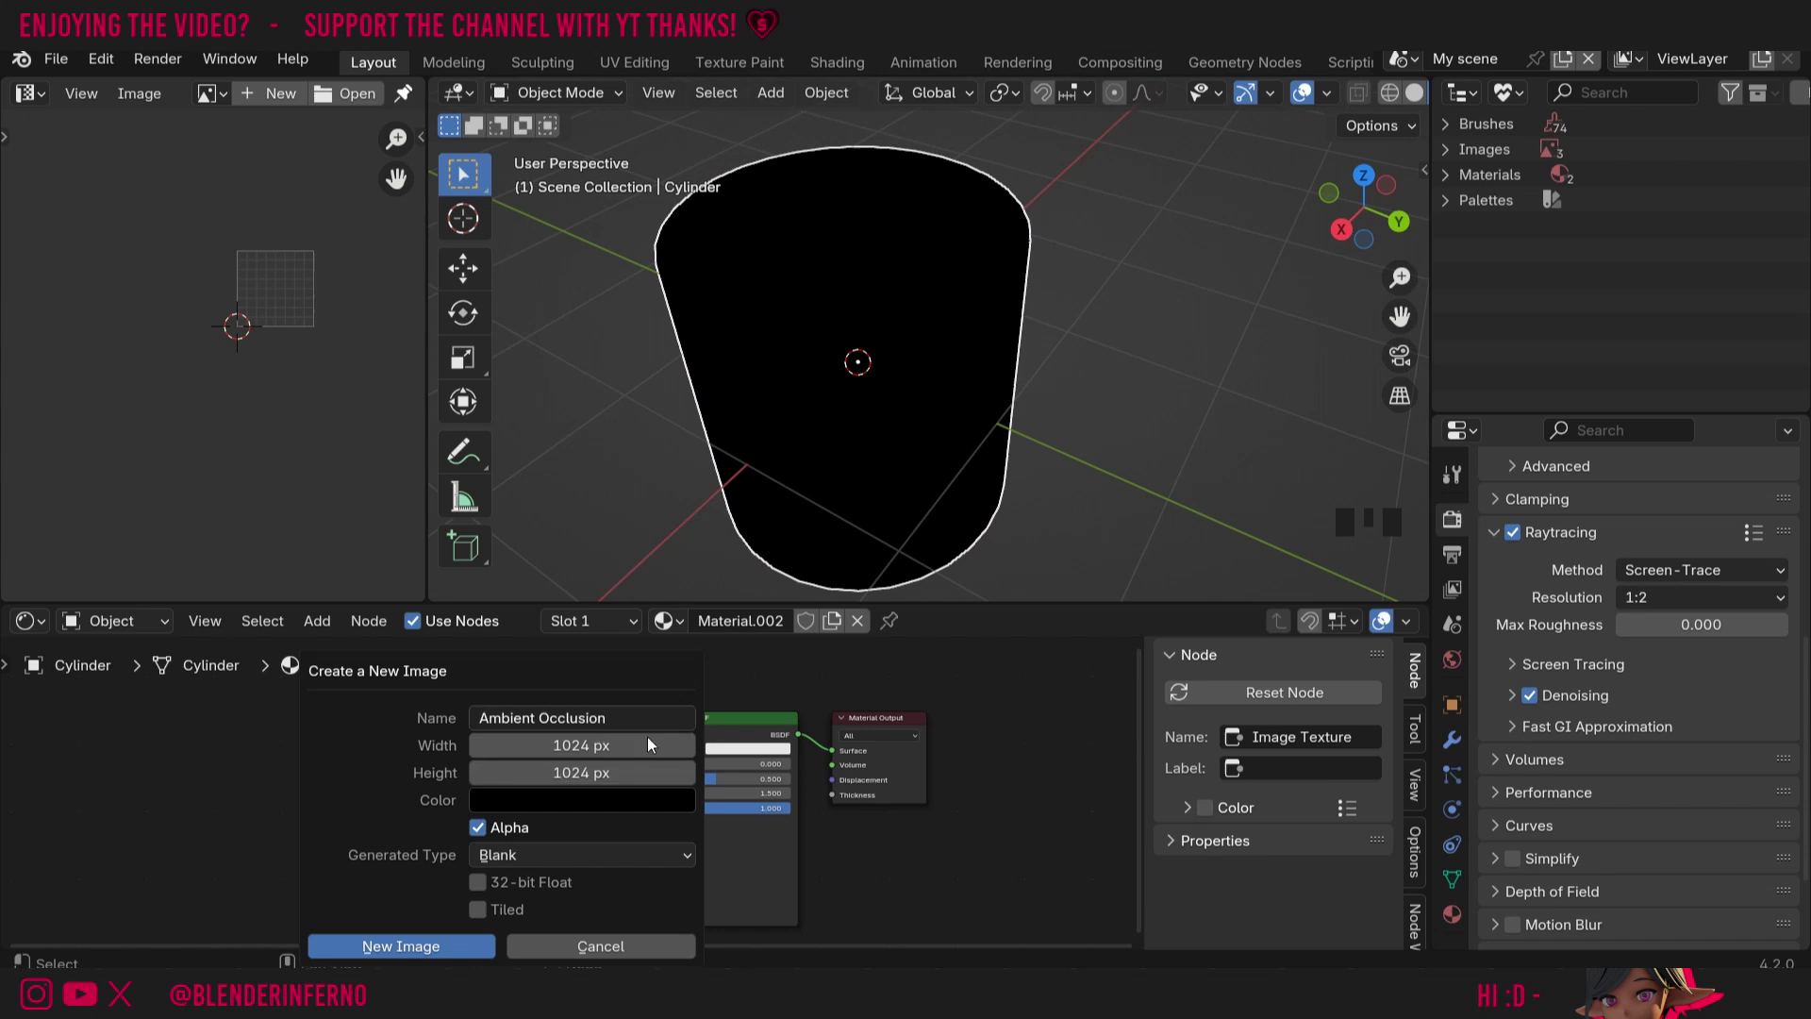
pyautogui.click(452, 945)
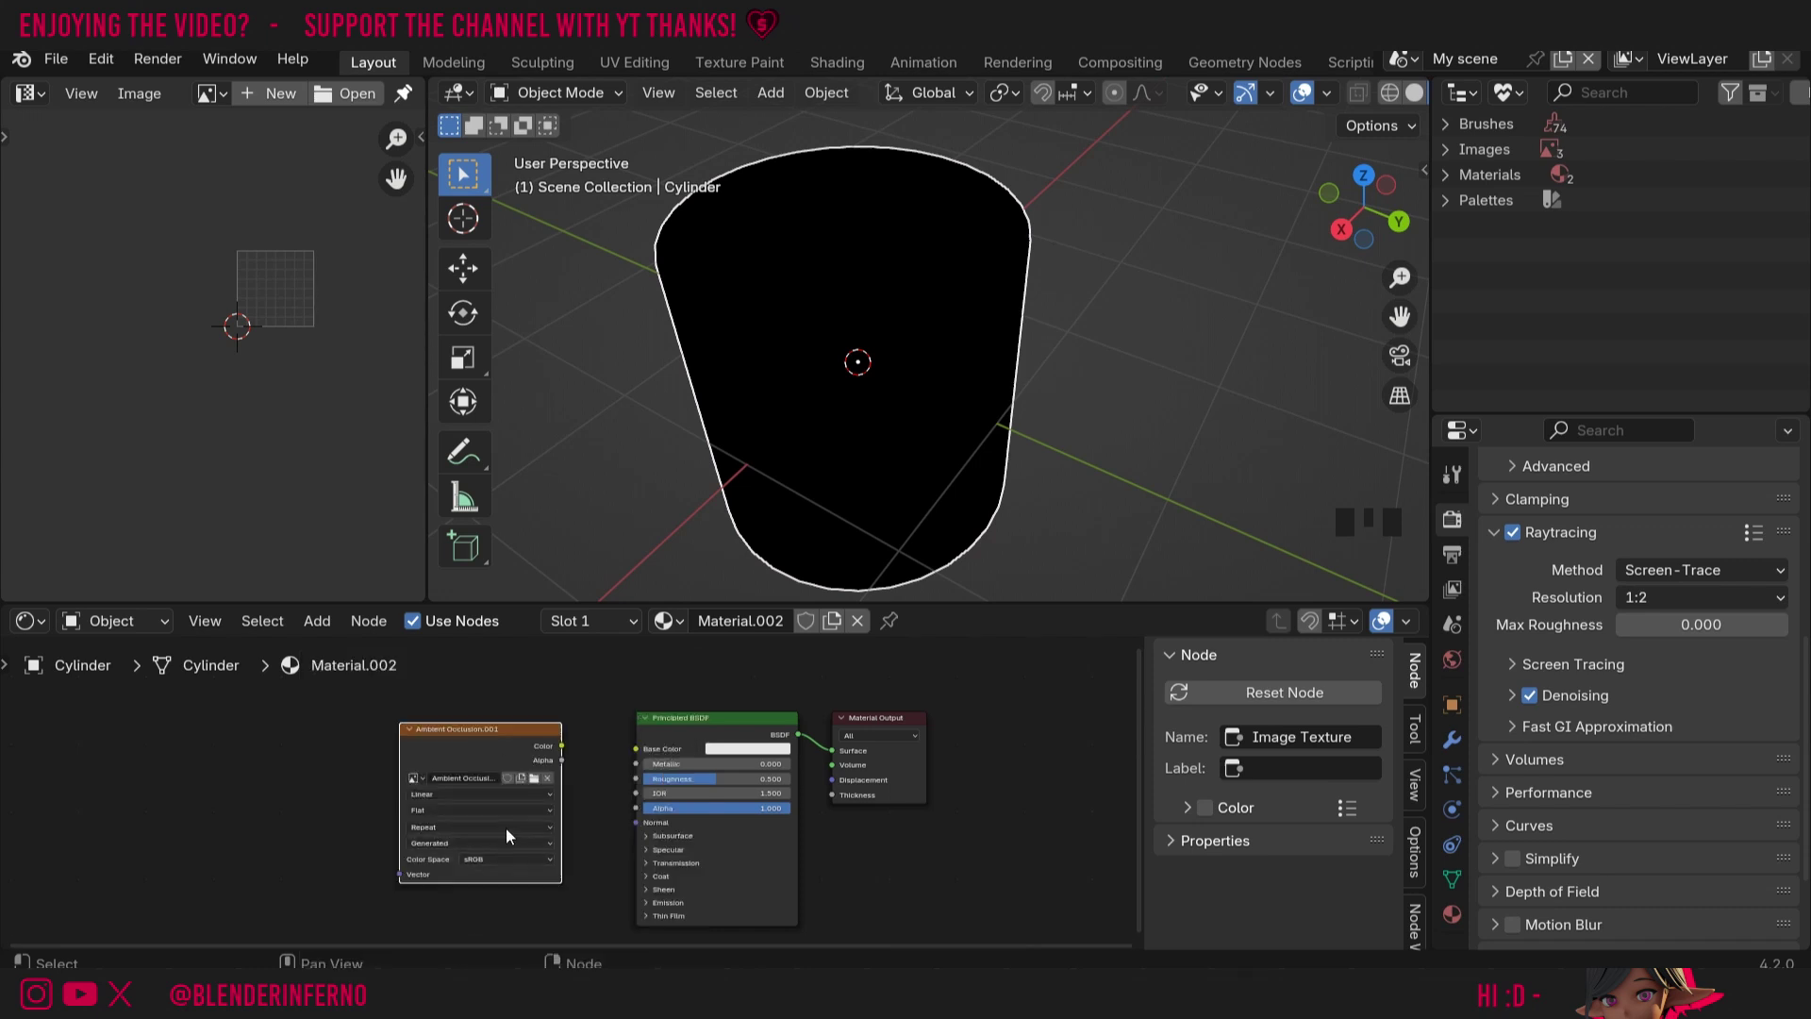
pyautogui.click(490, 858)
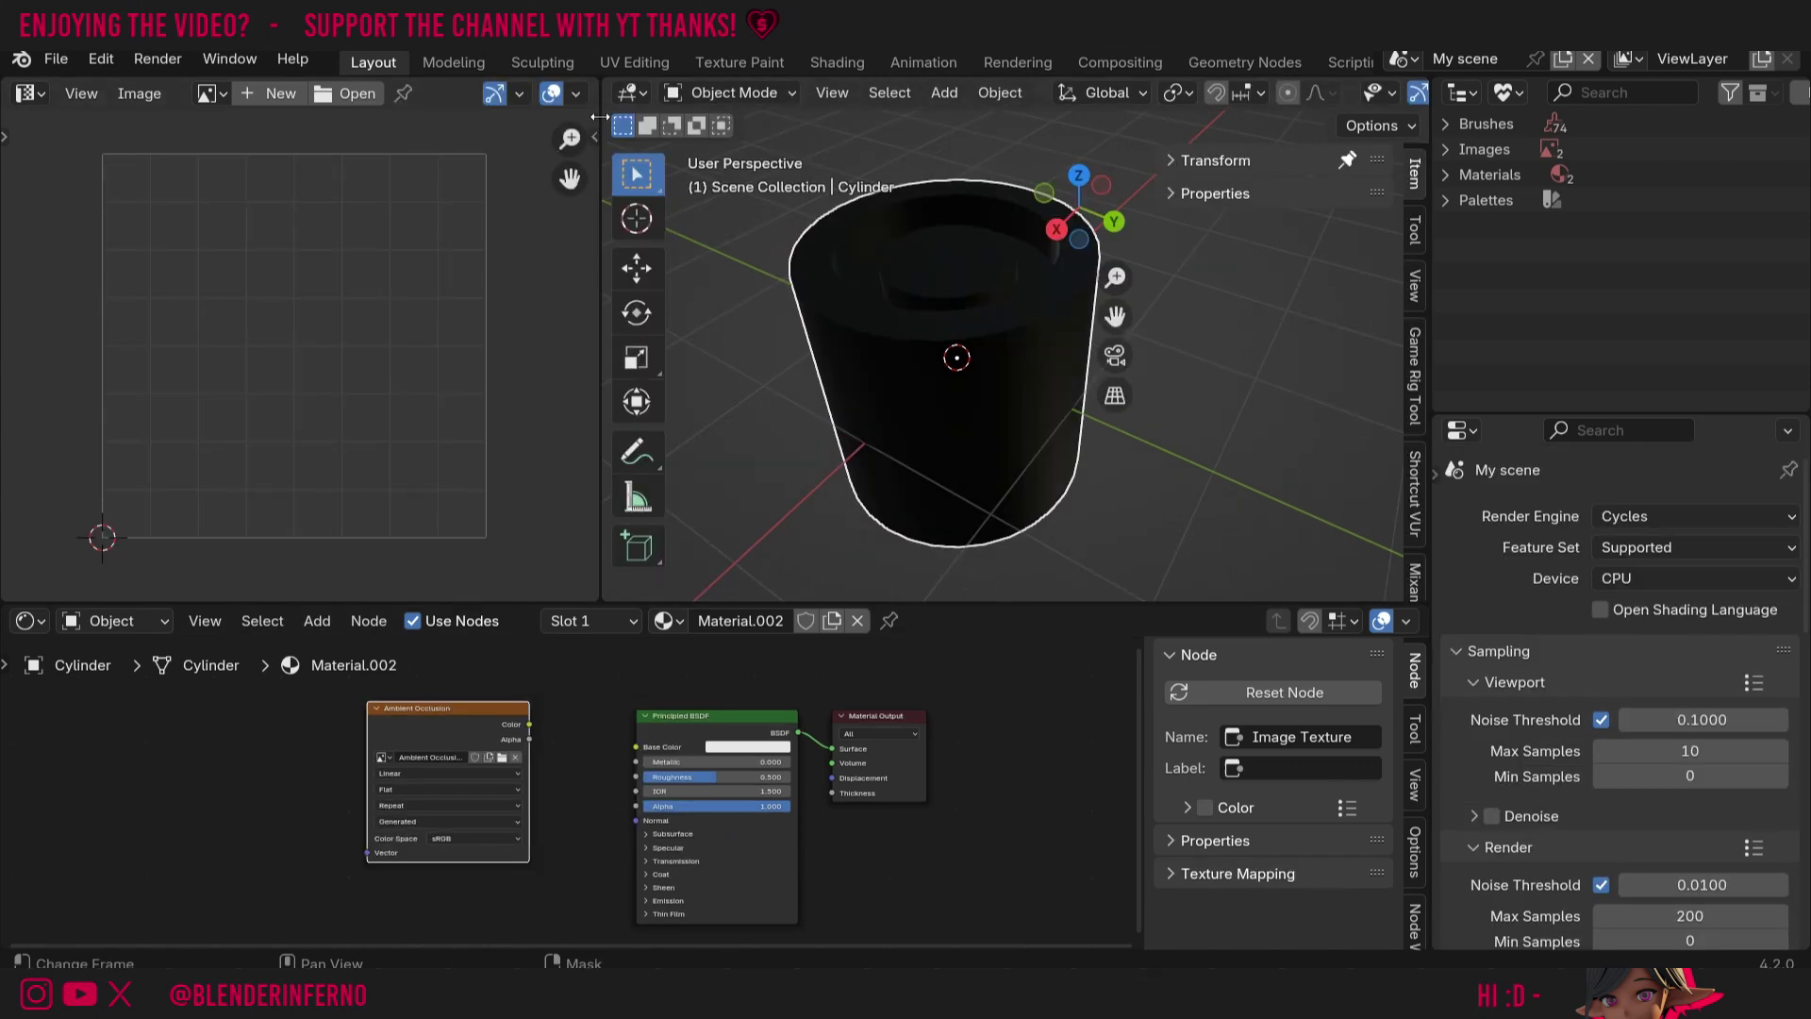
# - Widen the 3D viewport, switch to Material Preview shading, and reveal the Properties tab column
pyautogui.moveTo(599, 116); pyautogui.dragTo(382, 116)
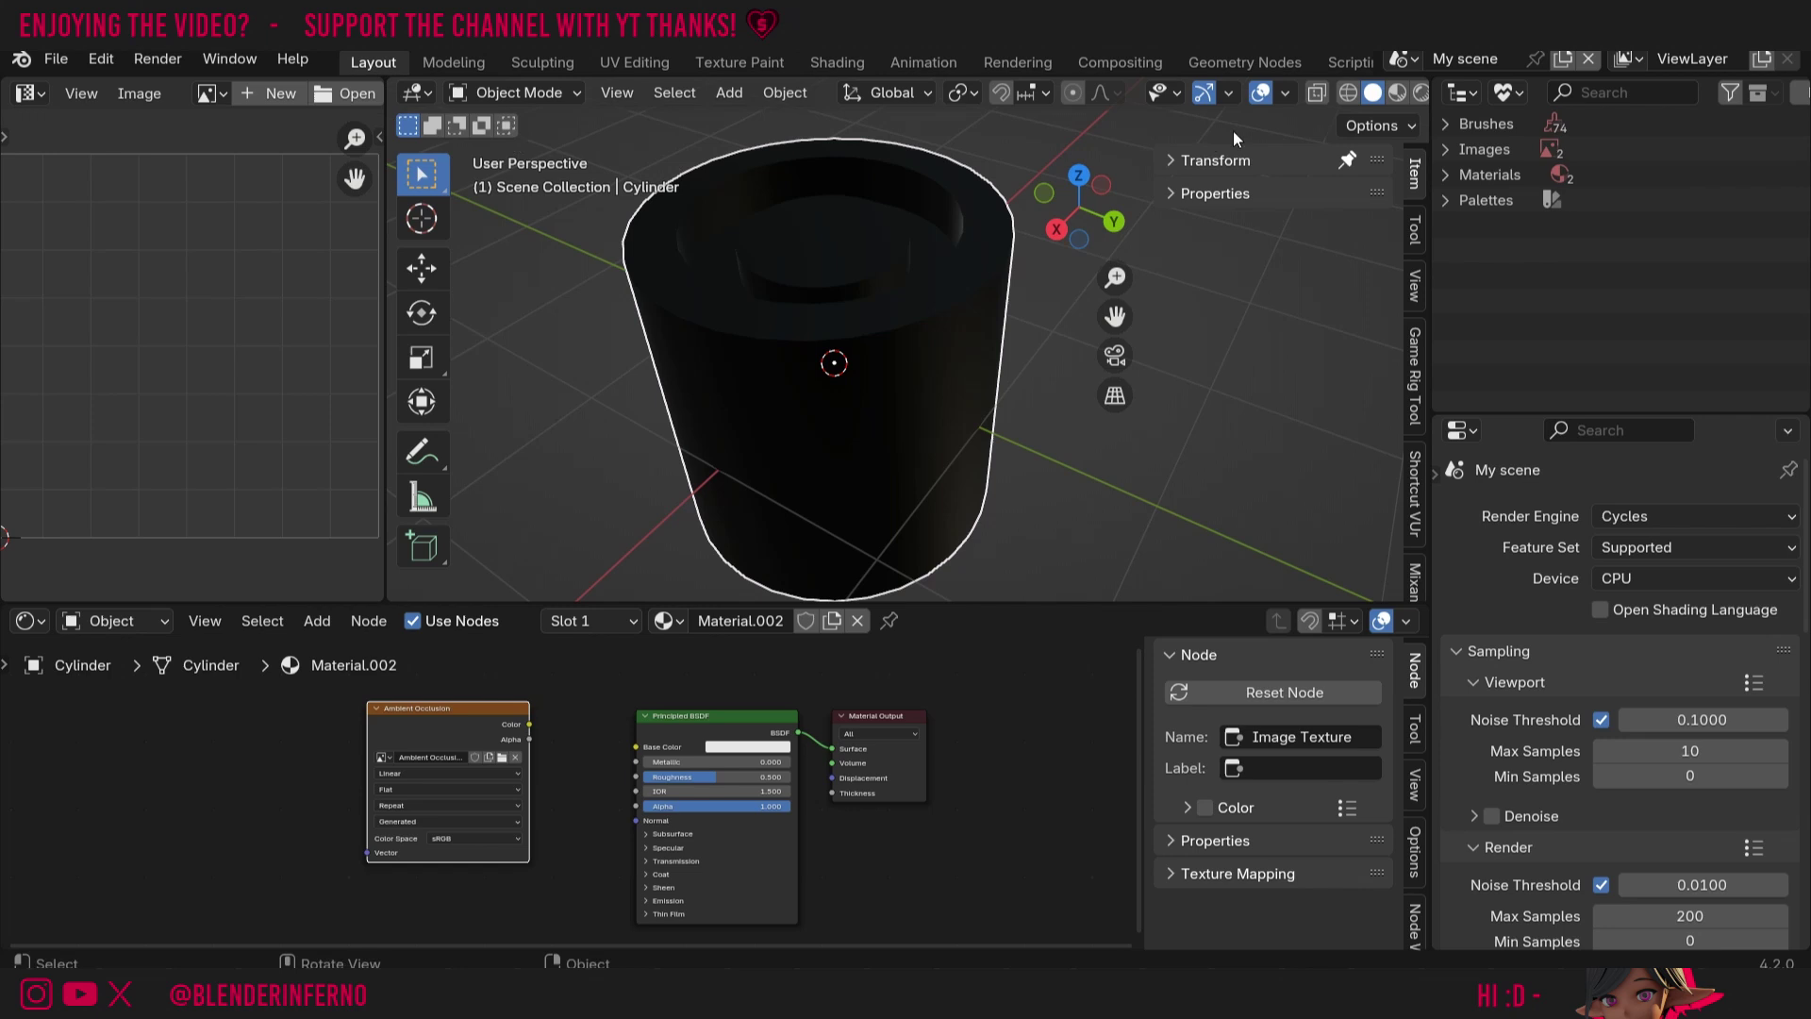
pyautogui.click(1397, 94)
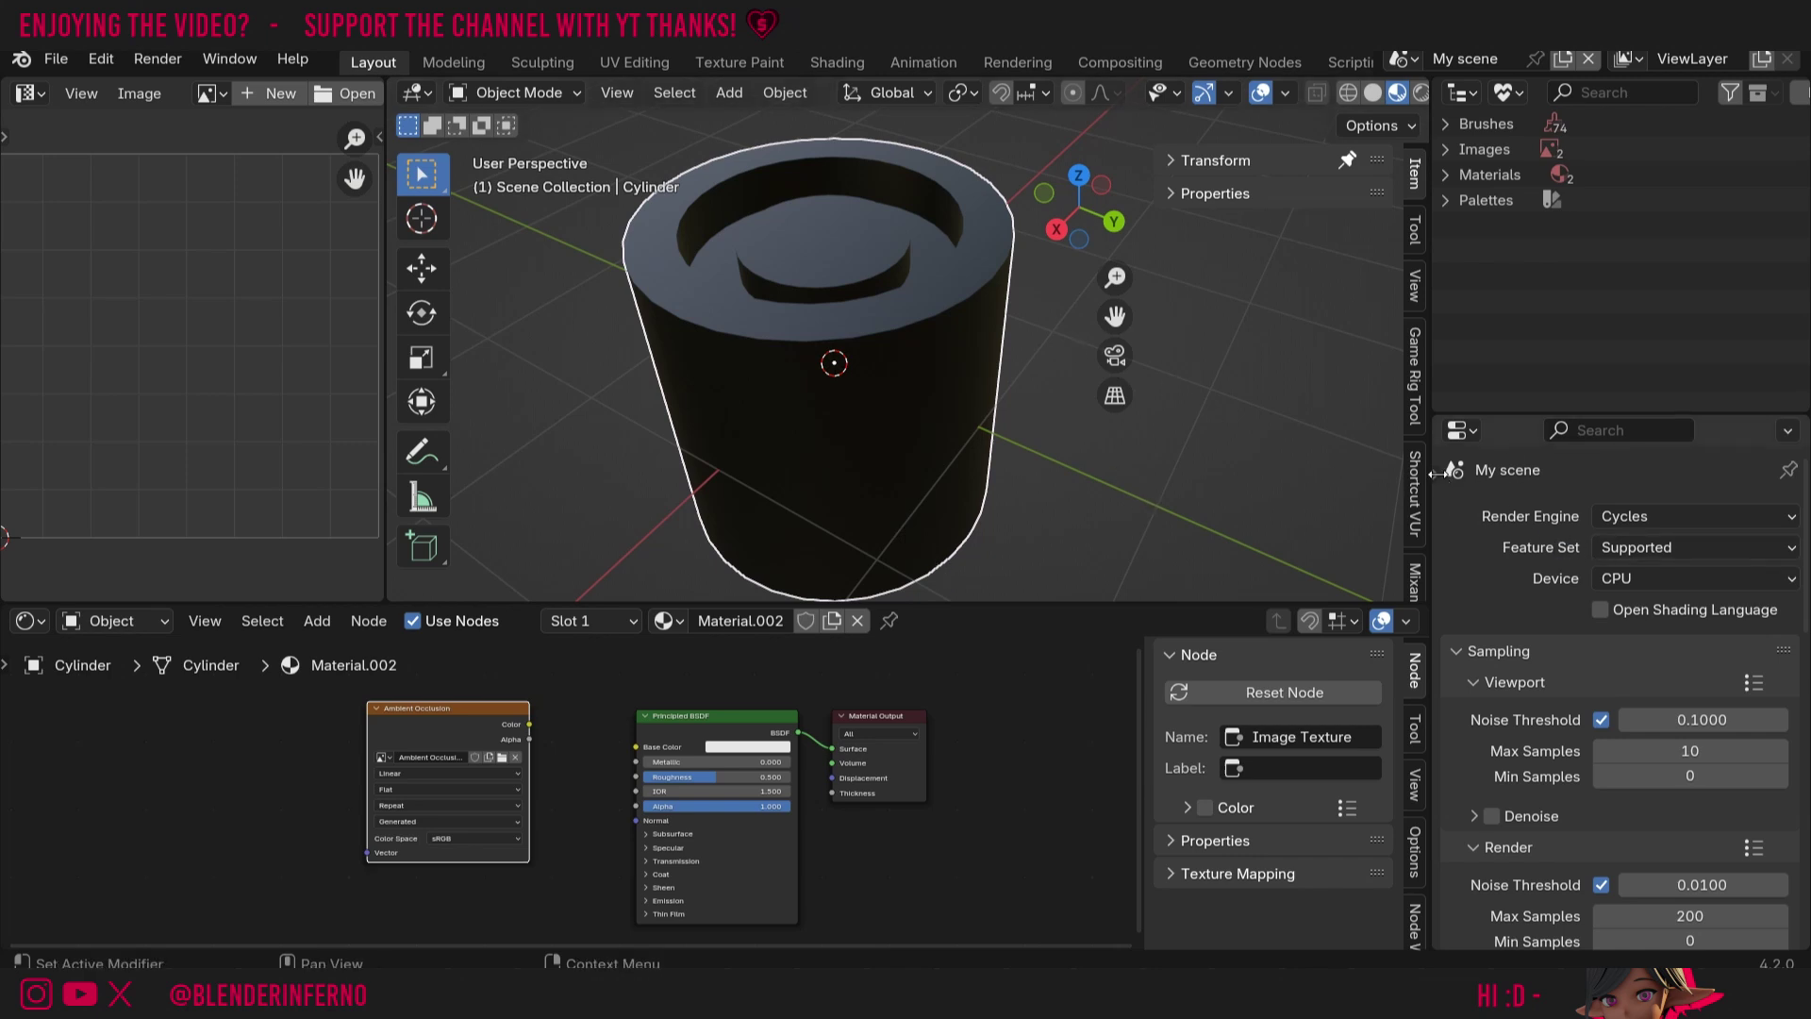
pyautogui.moveTo(1436, 470); pyautogui.dragTo(1462, 478)
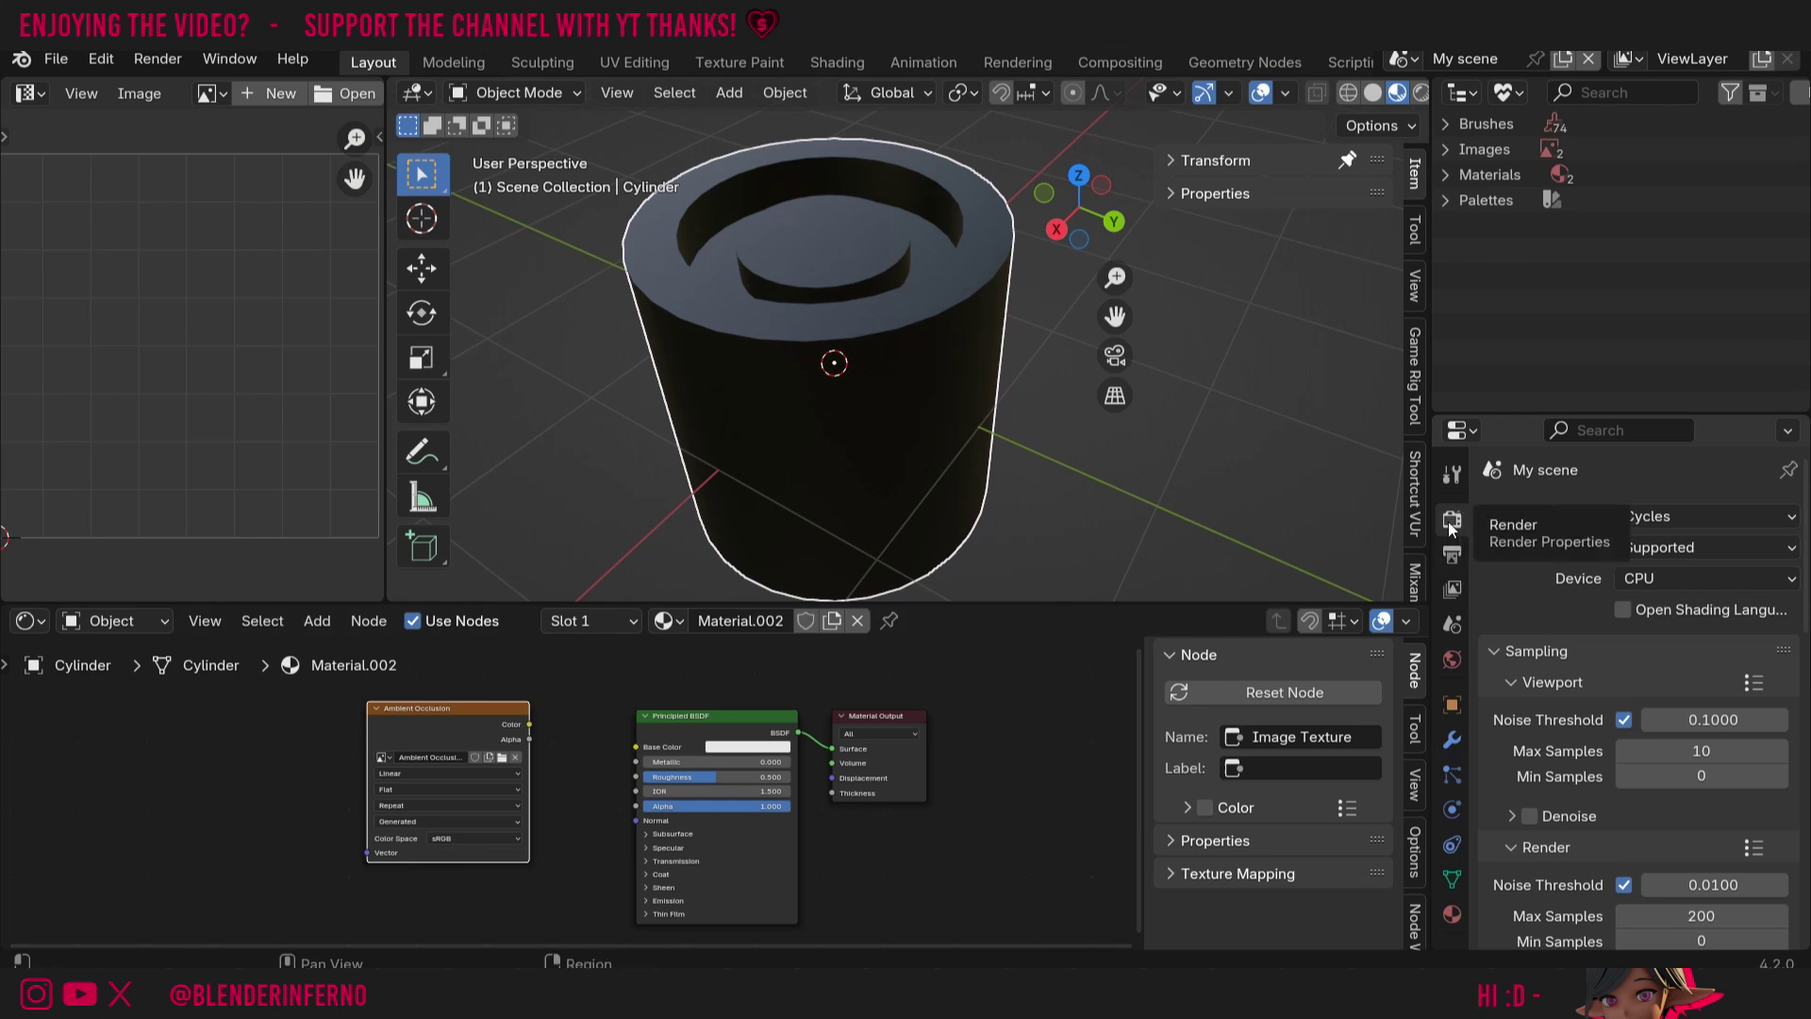
# - Switch the render engine to EEVEE, enable raytracing, and set Max Roughness to 1
pyautogui.click(1666, 515)
pyautogui.click(1675, 549)
pyautogui.scroll(-5, 1505, 632)
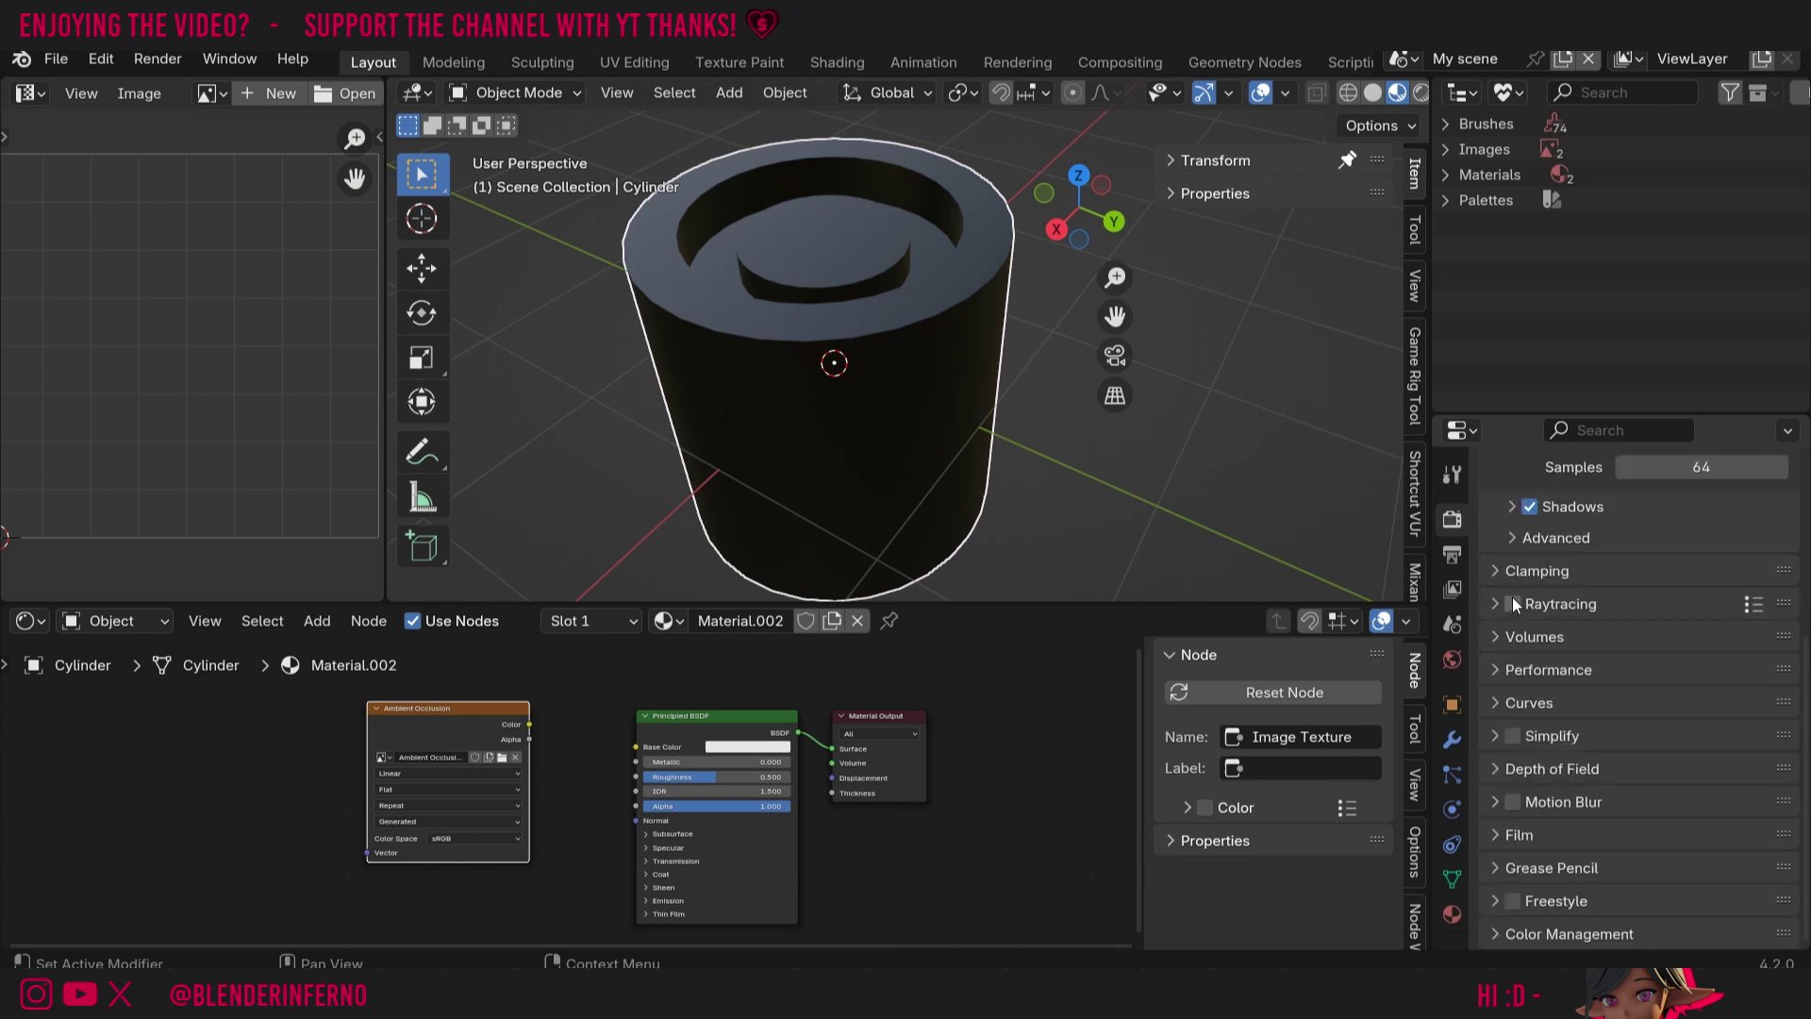
pyautogui.click(1510, 604)
pyautogui.click(1712, 696)
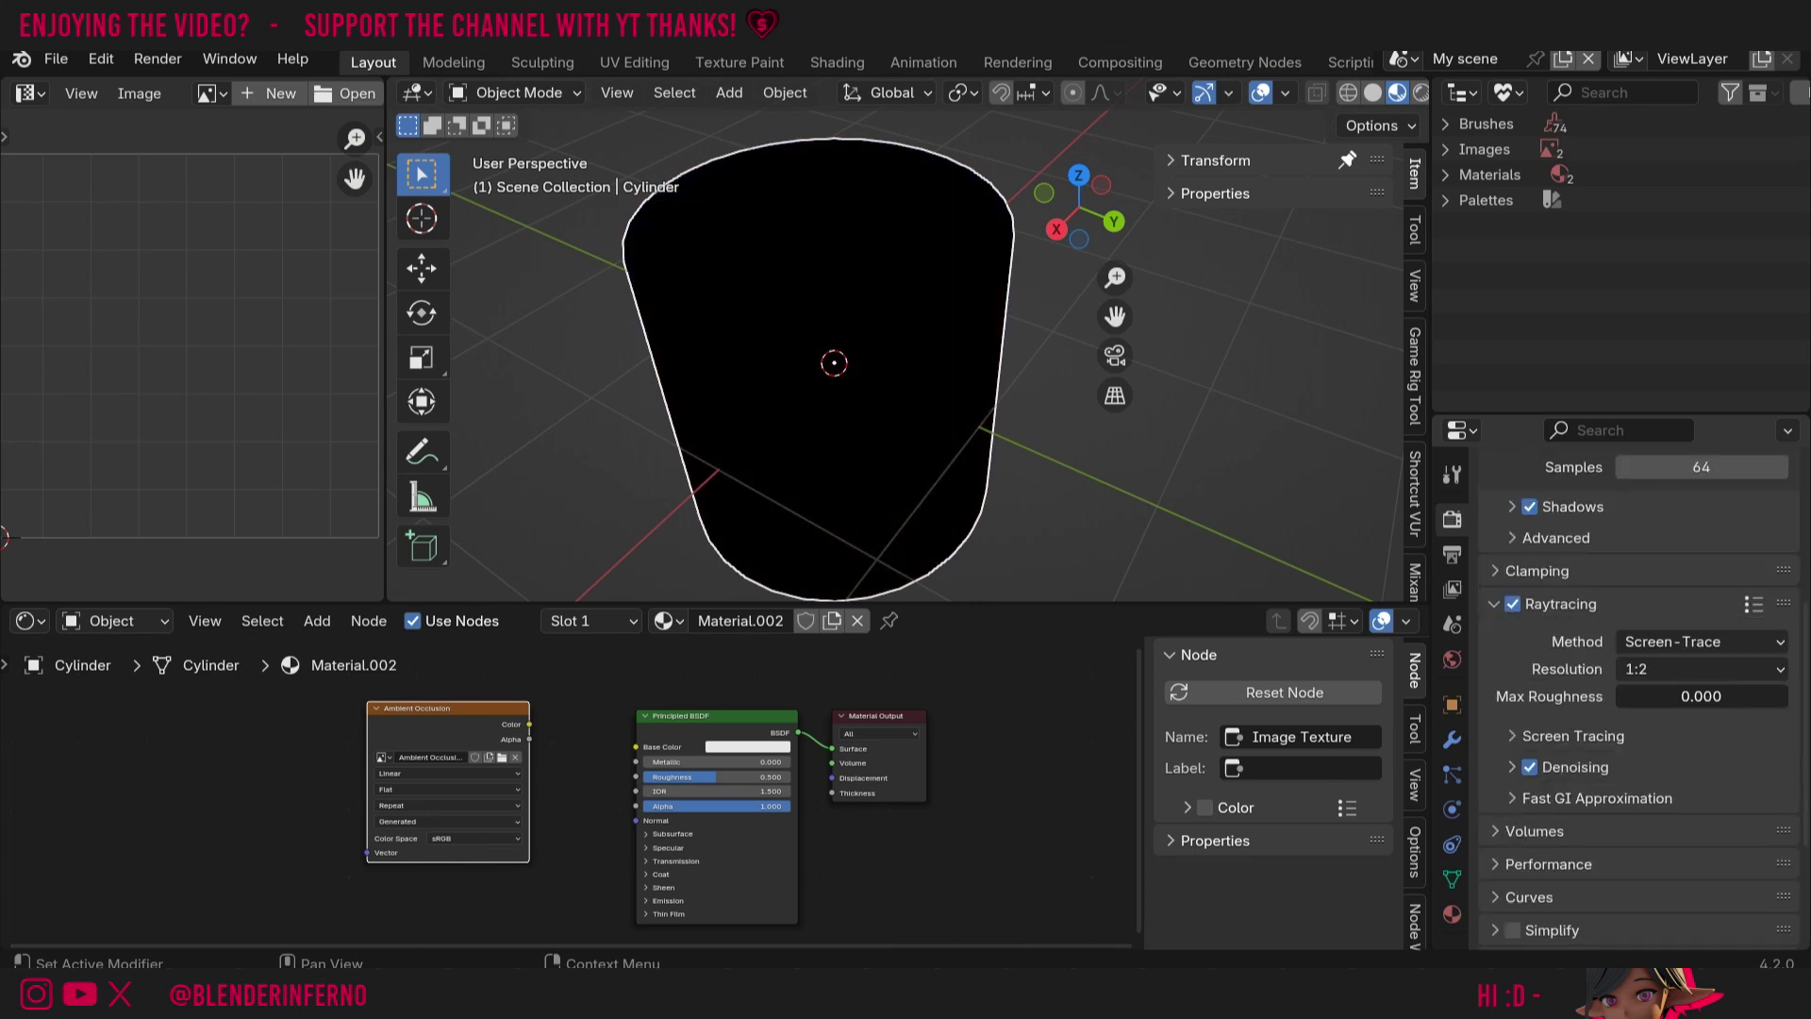
pyautogui.write('1')
pyautogui.press('Return')
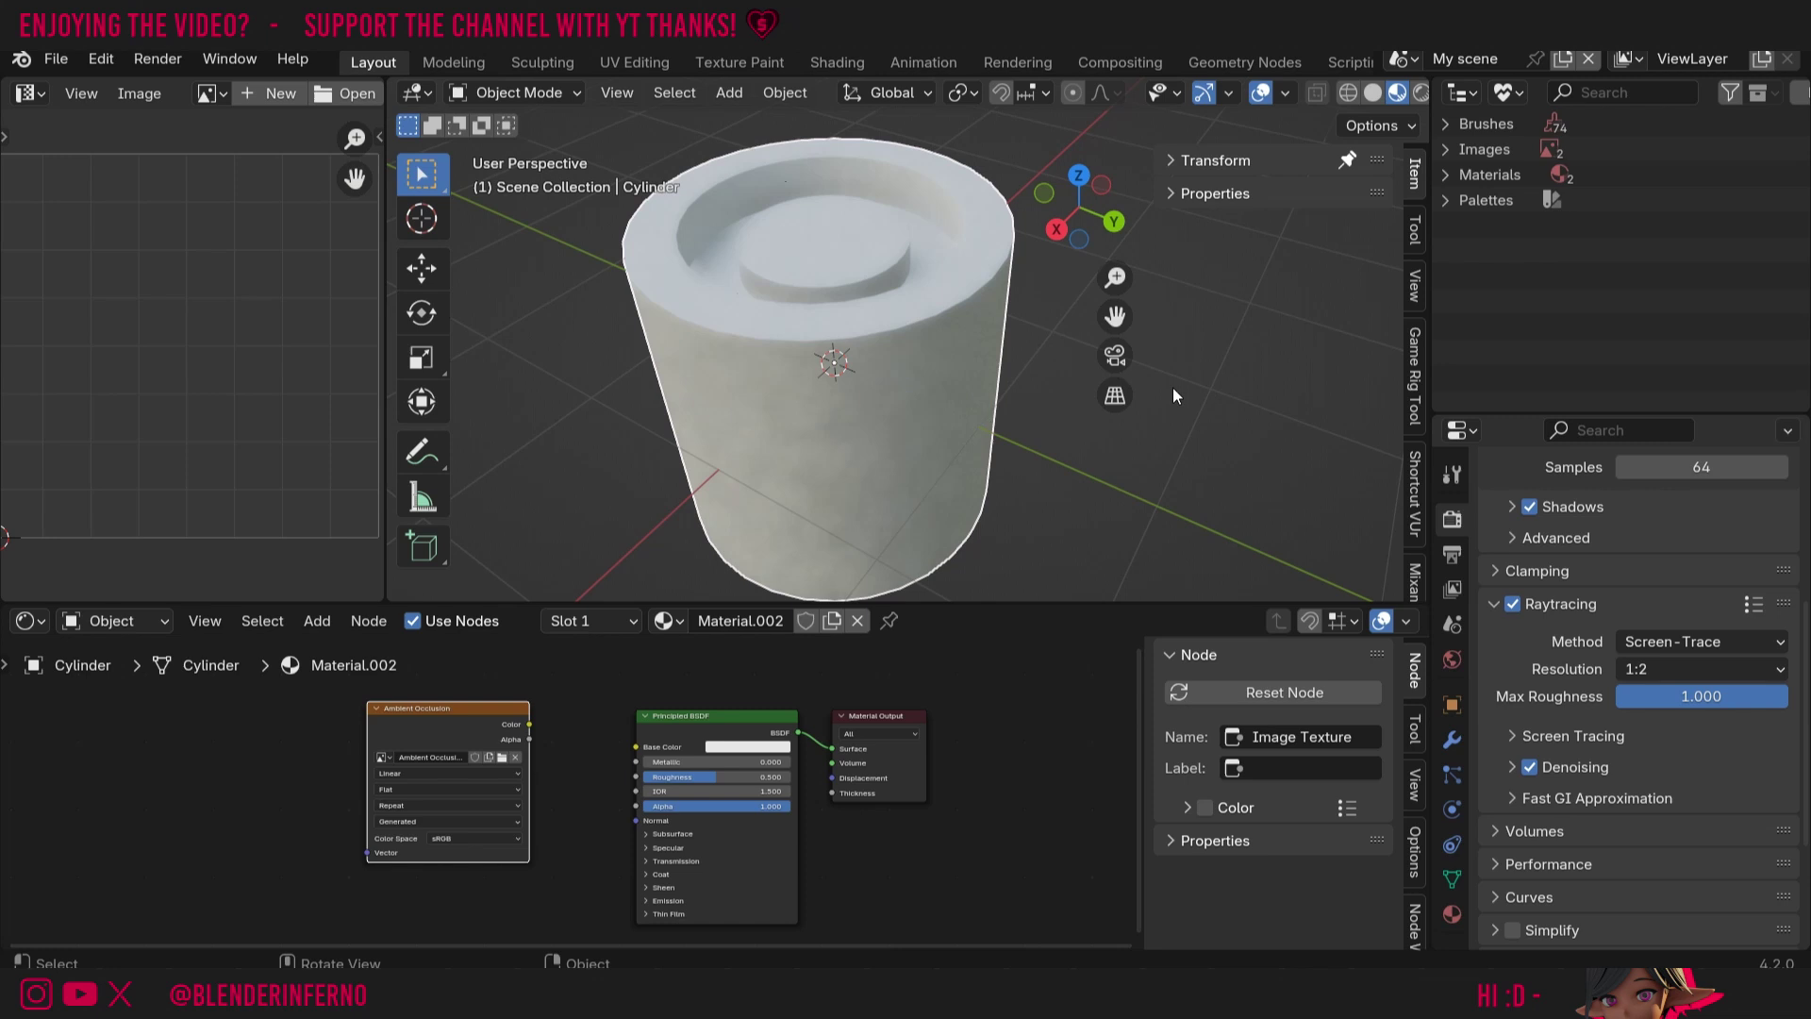
# - Set the render engine back to Cycles and scroll down through Sampling to the Bake panel
pyautogui.scroll(6, 1681, 628)
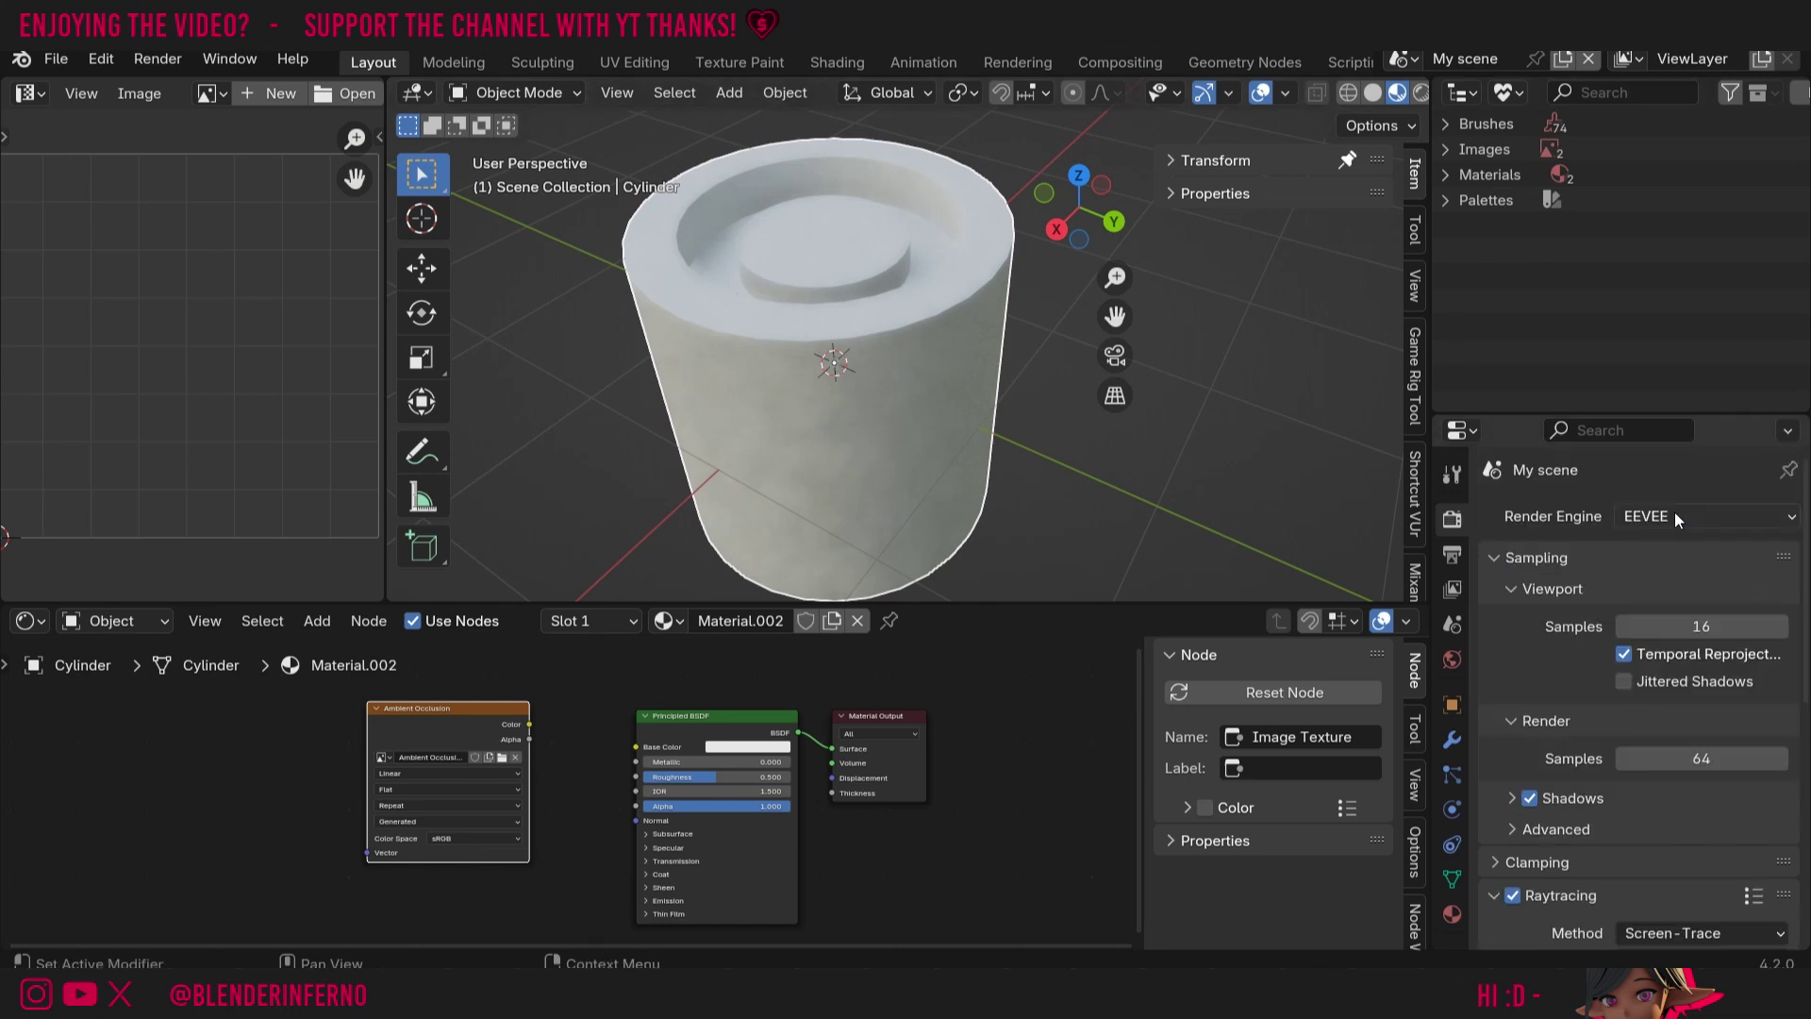
pyautogui.click(1668, 520)
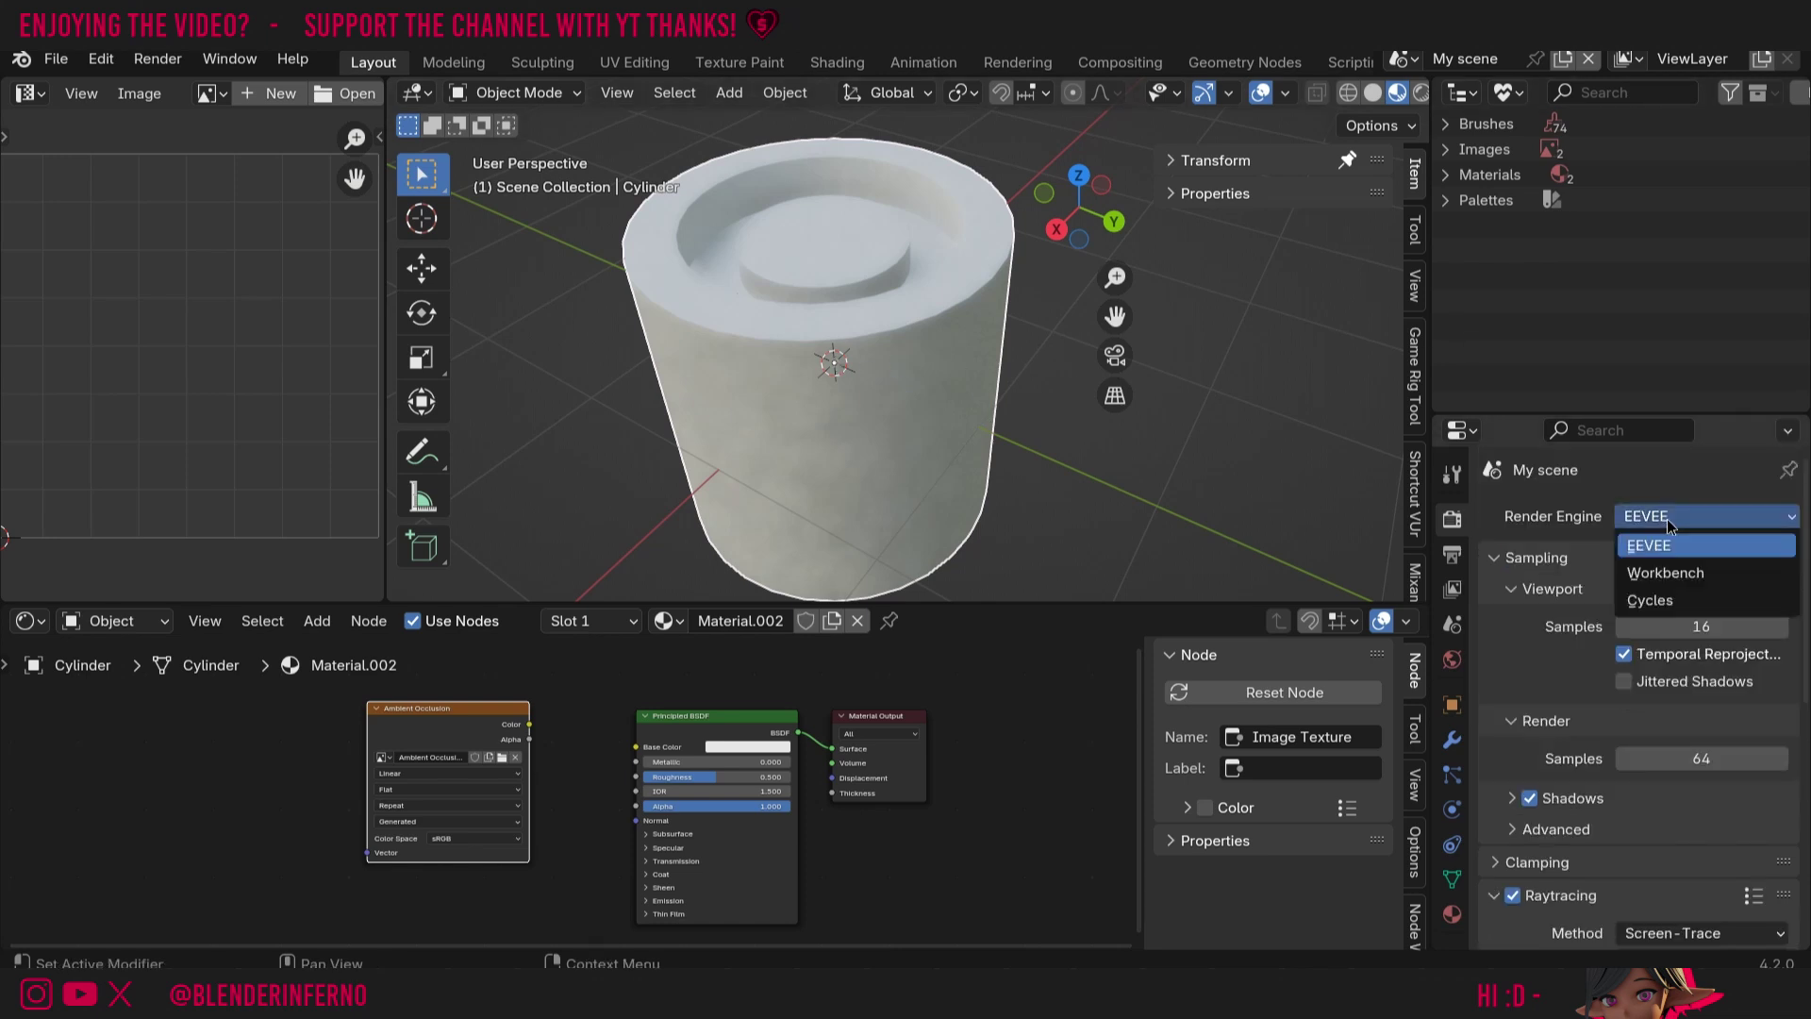
pyautogui.click(1667, 608)
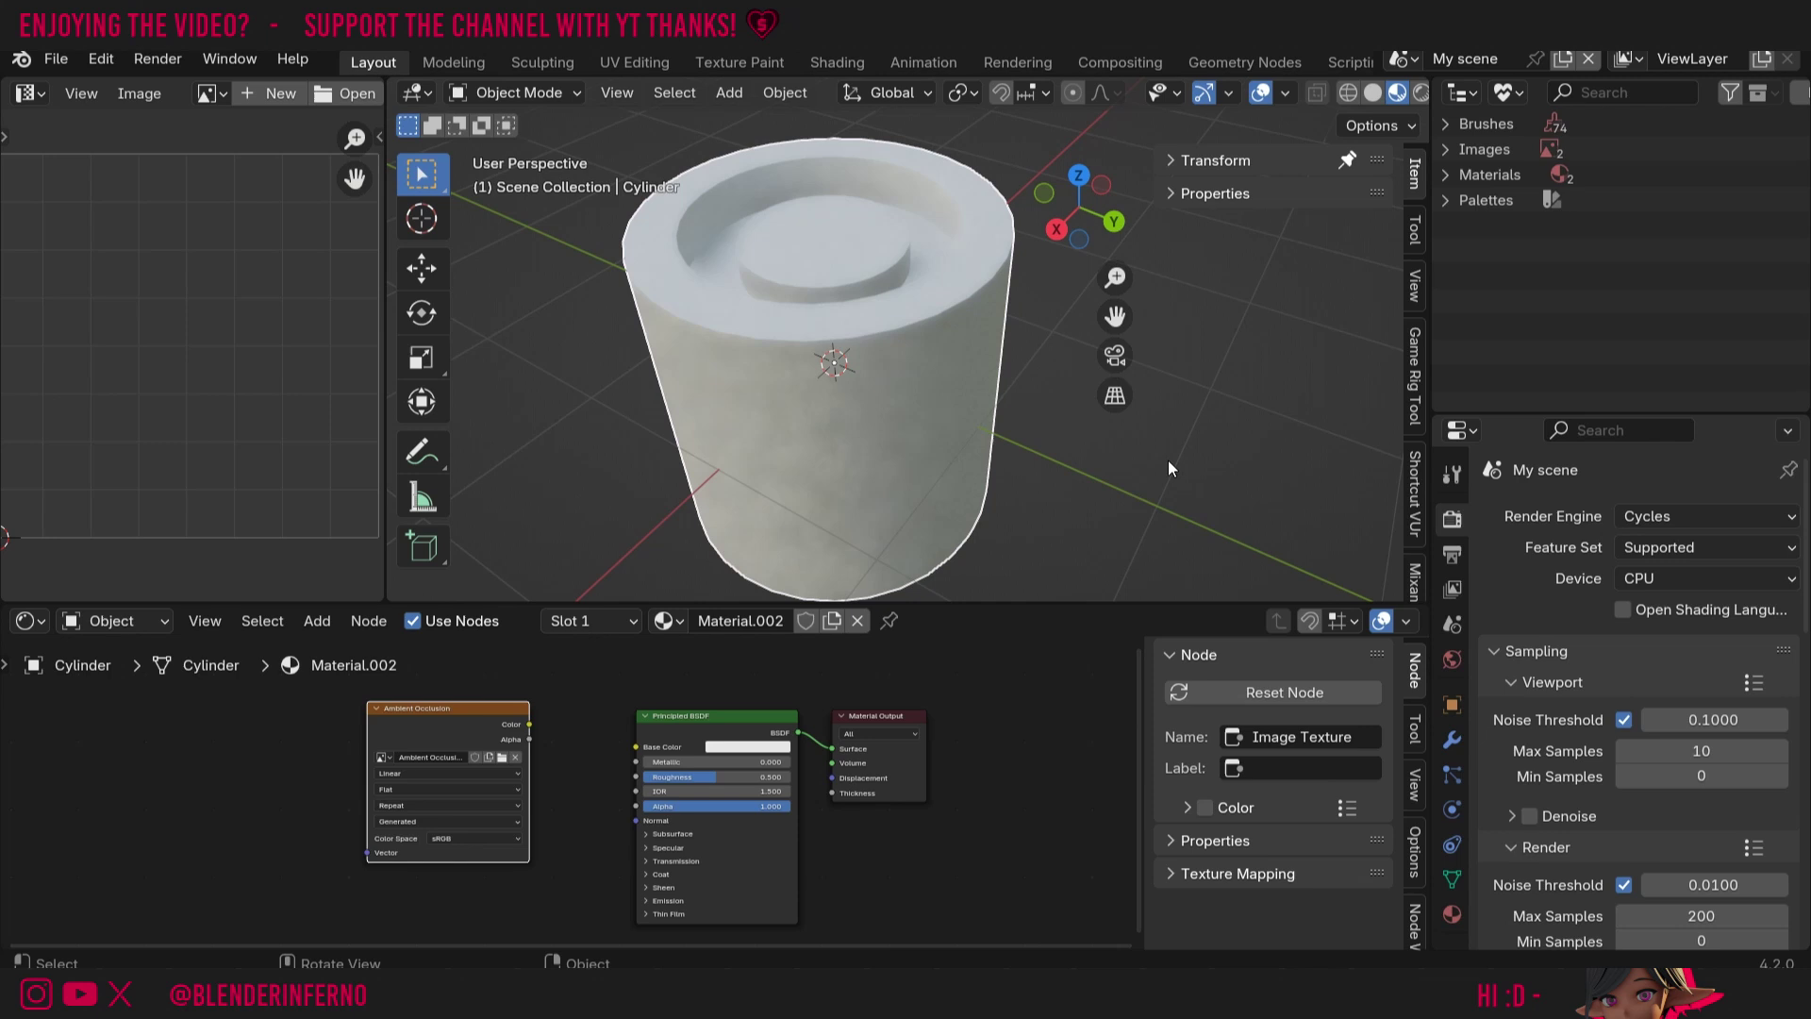
pyautogui.scroll(-4, 1598, 539)
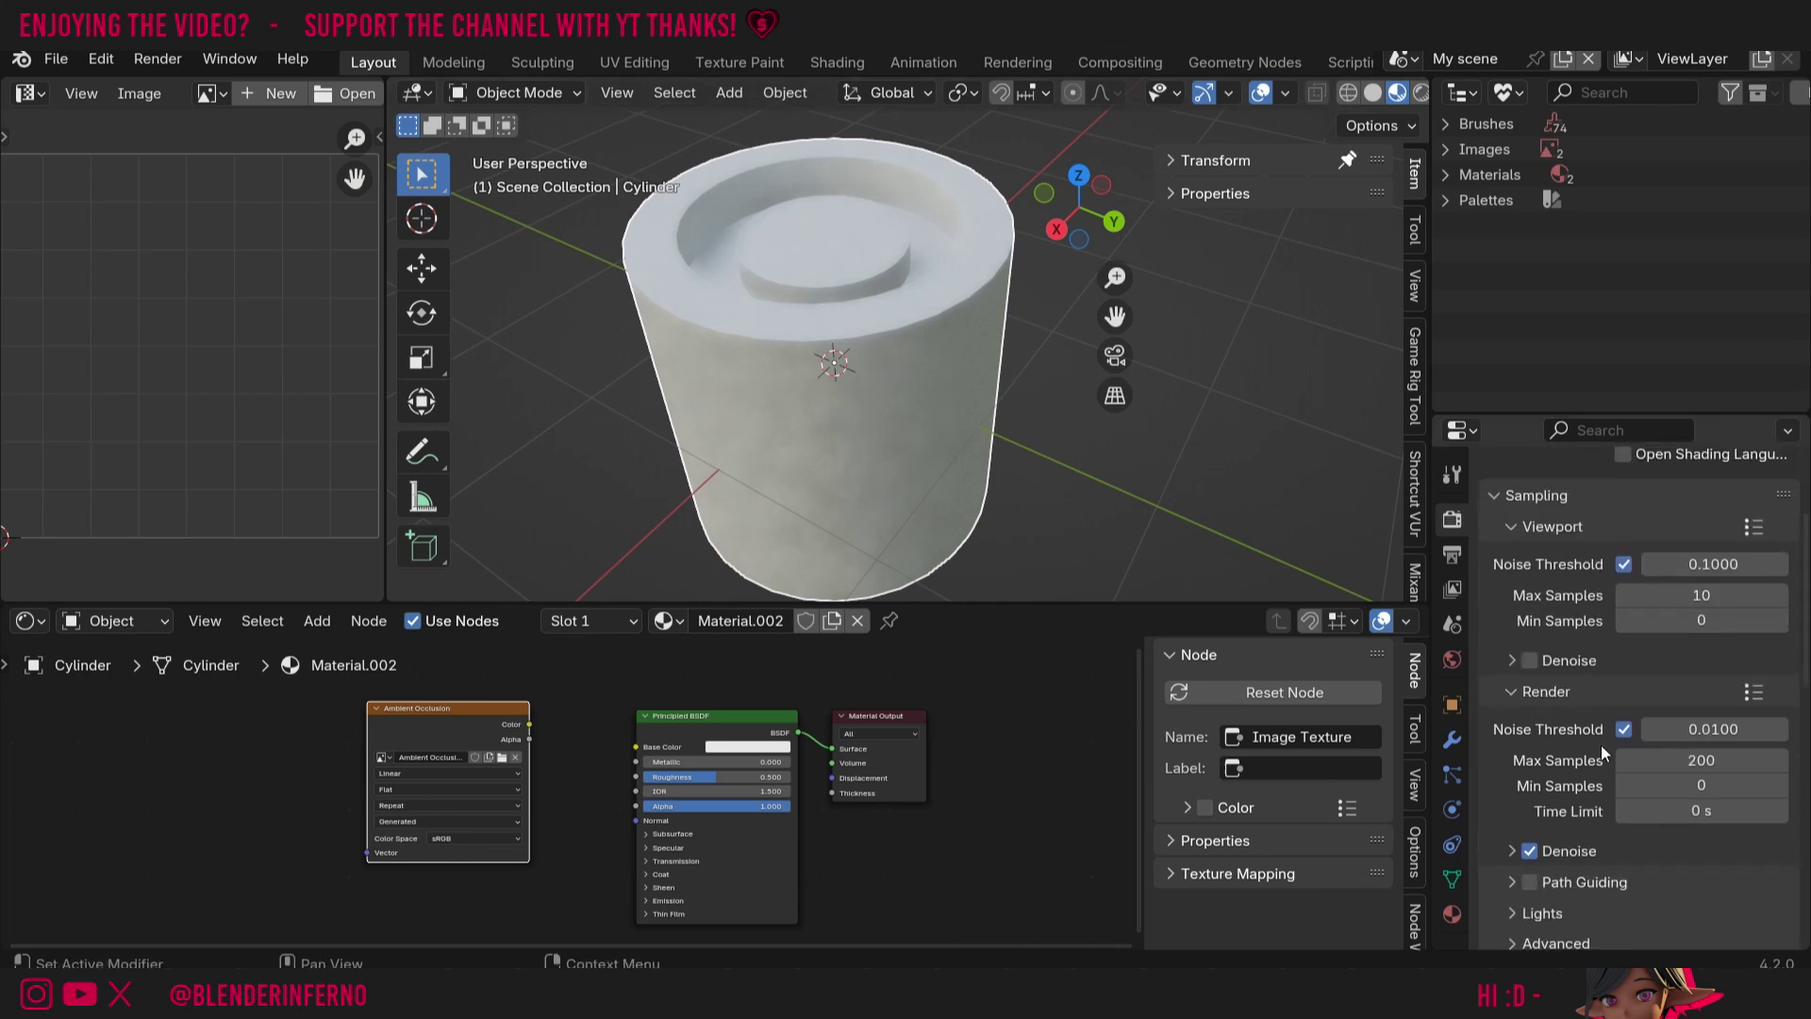
pyautogui.scroll(-1, 1601, 746)
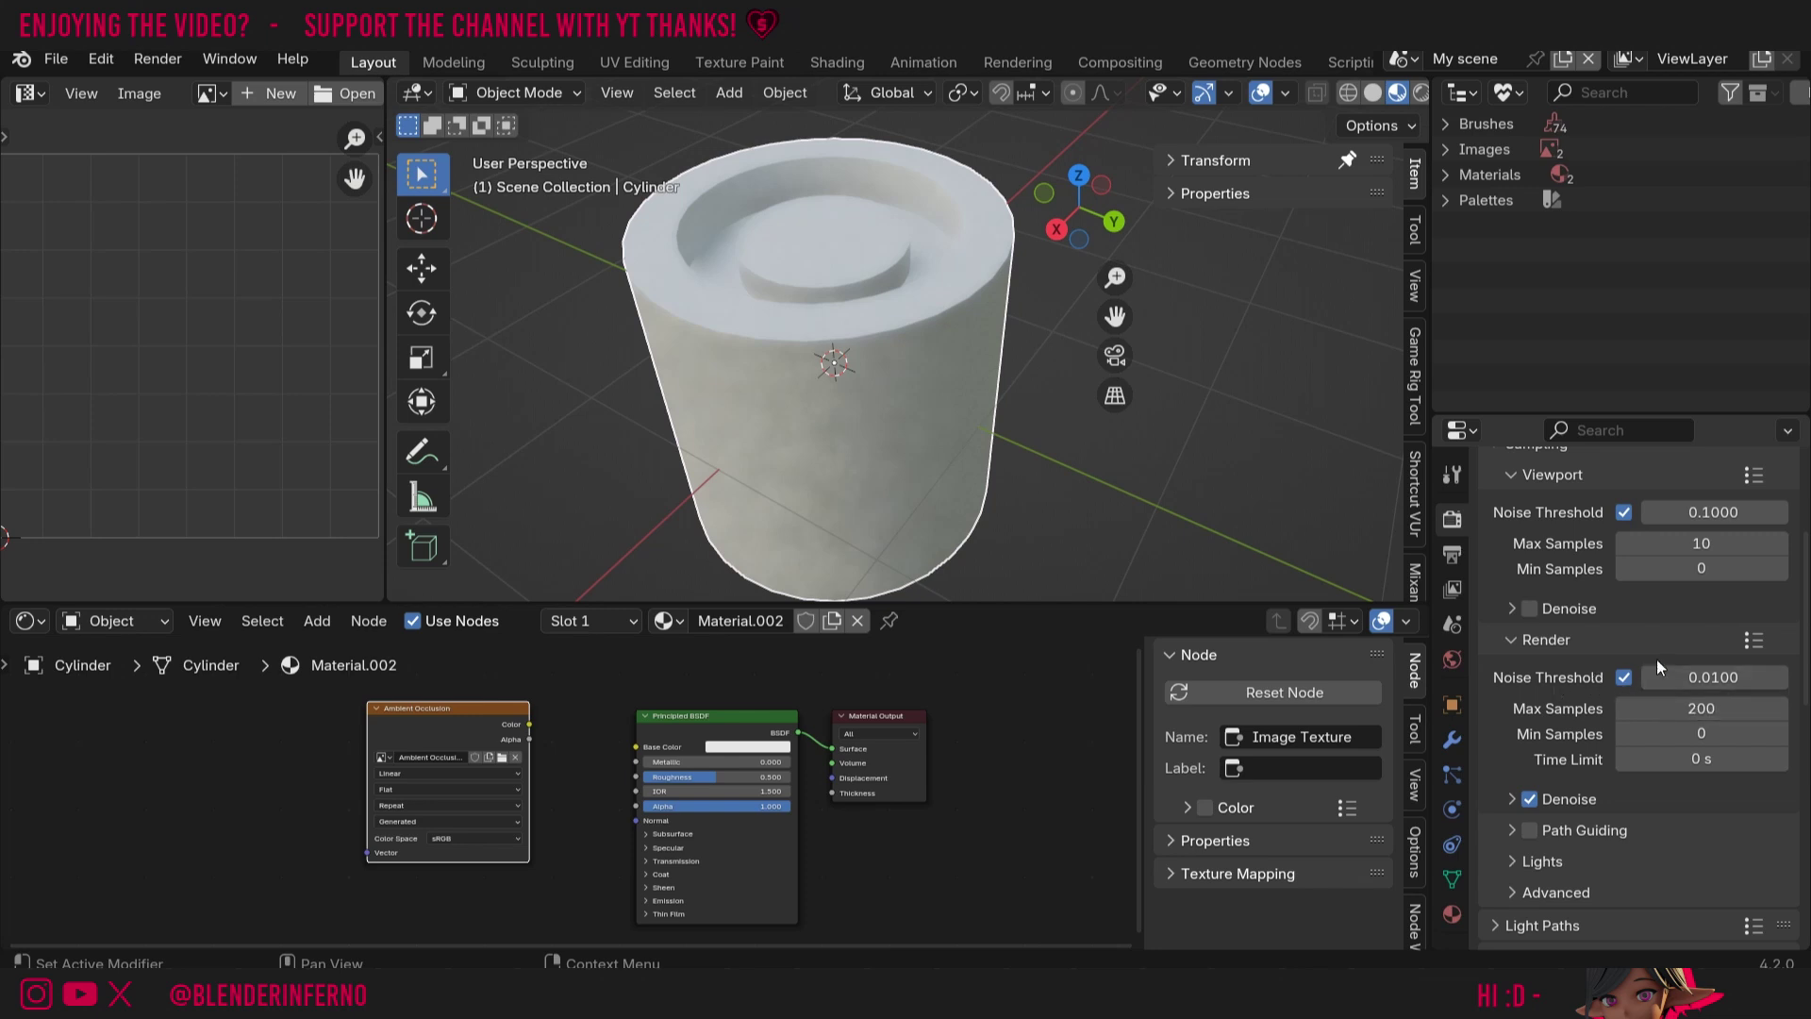
pyautogui.scroll(-2, 1658, 659)
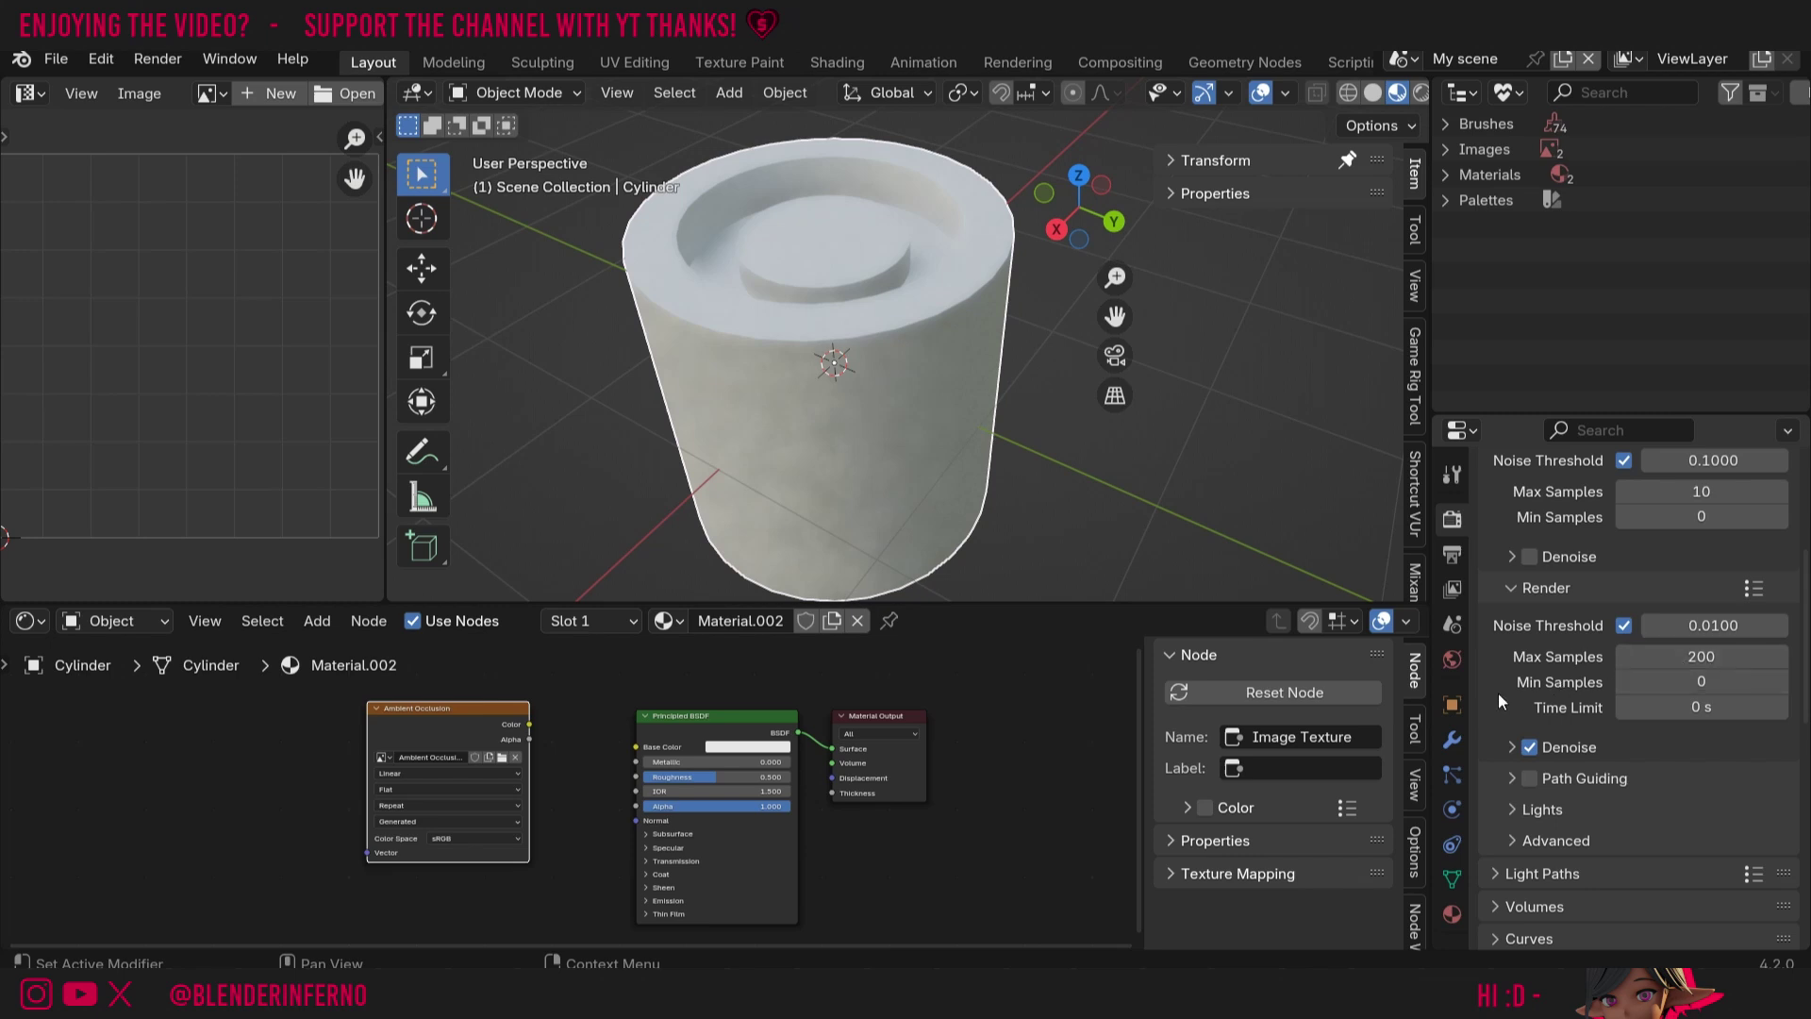
pyautogui.scroll(-7, 1581, 667)
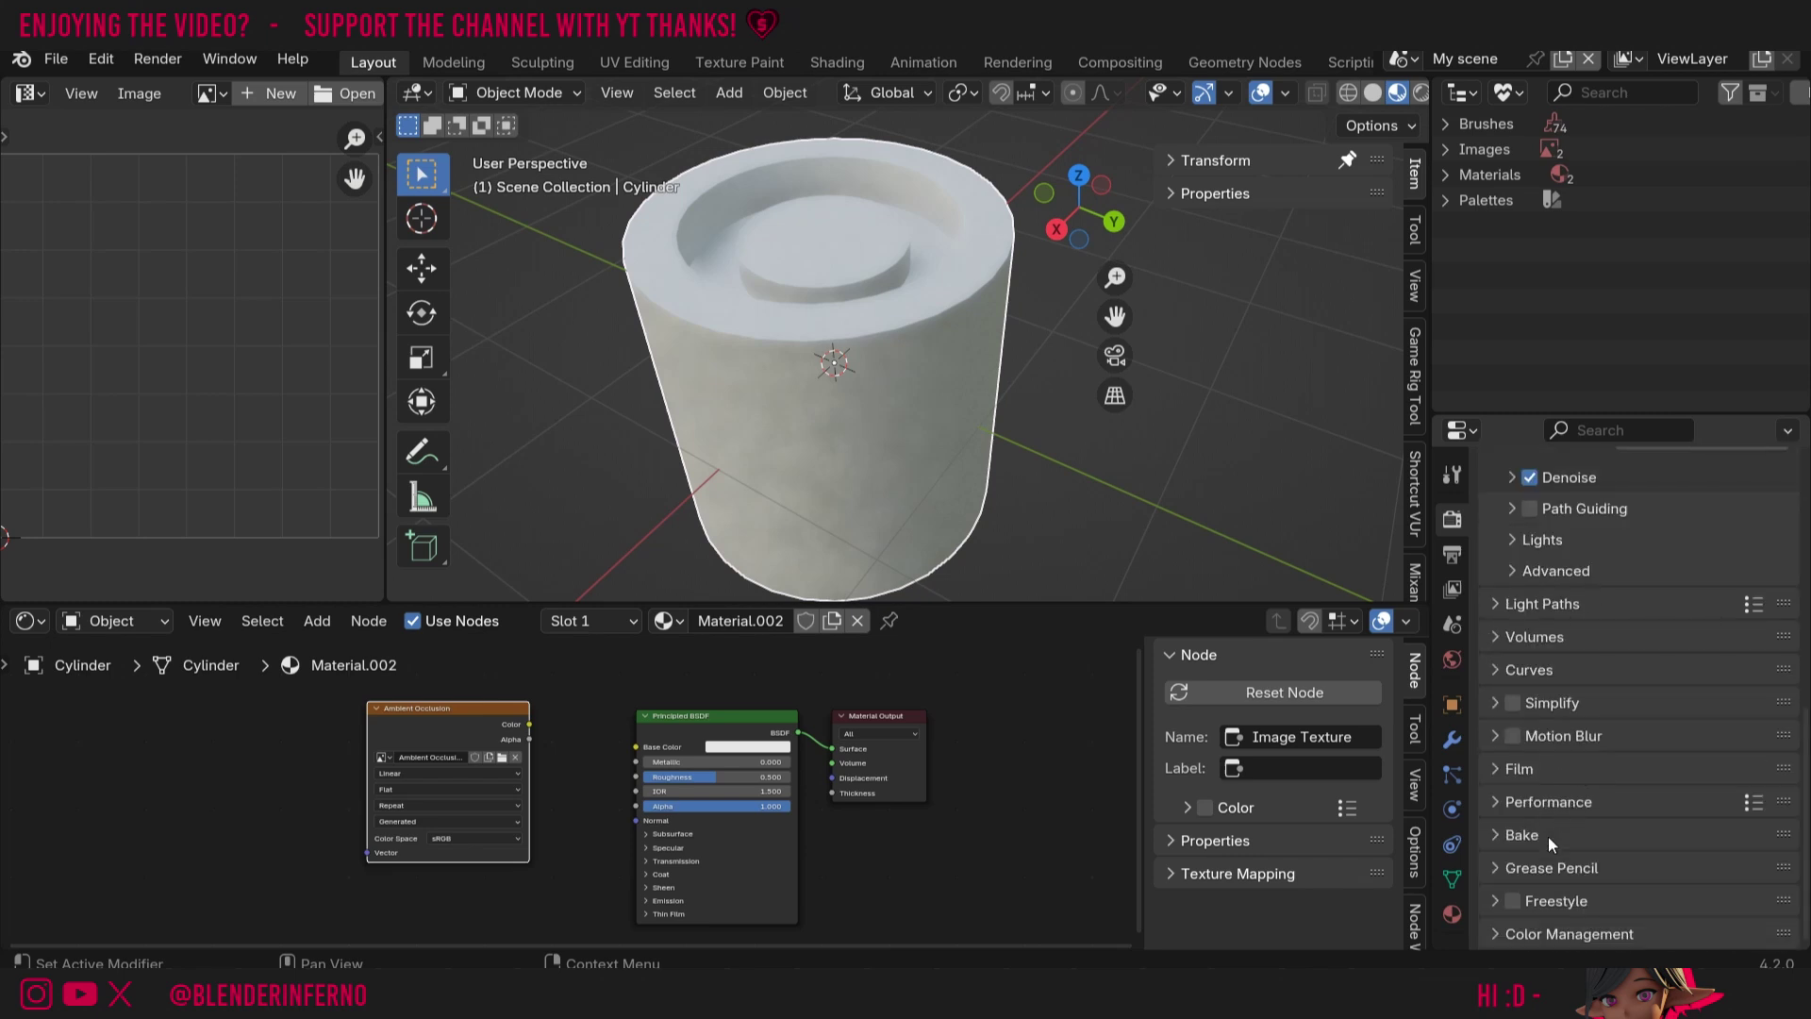
# - Set Bake Type to Ambient Occlusion, select the Ambient Occlusion image node, and bake
pyautogui.click(1501, 837)
pyautogui.scroll(-9, 1652, 585)
pyautogui.click(1655, 583)
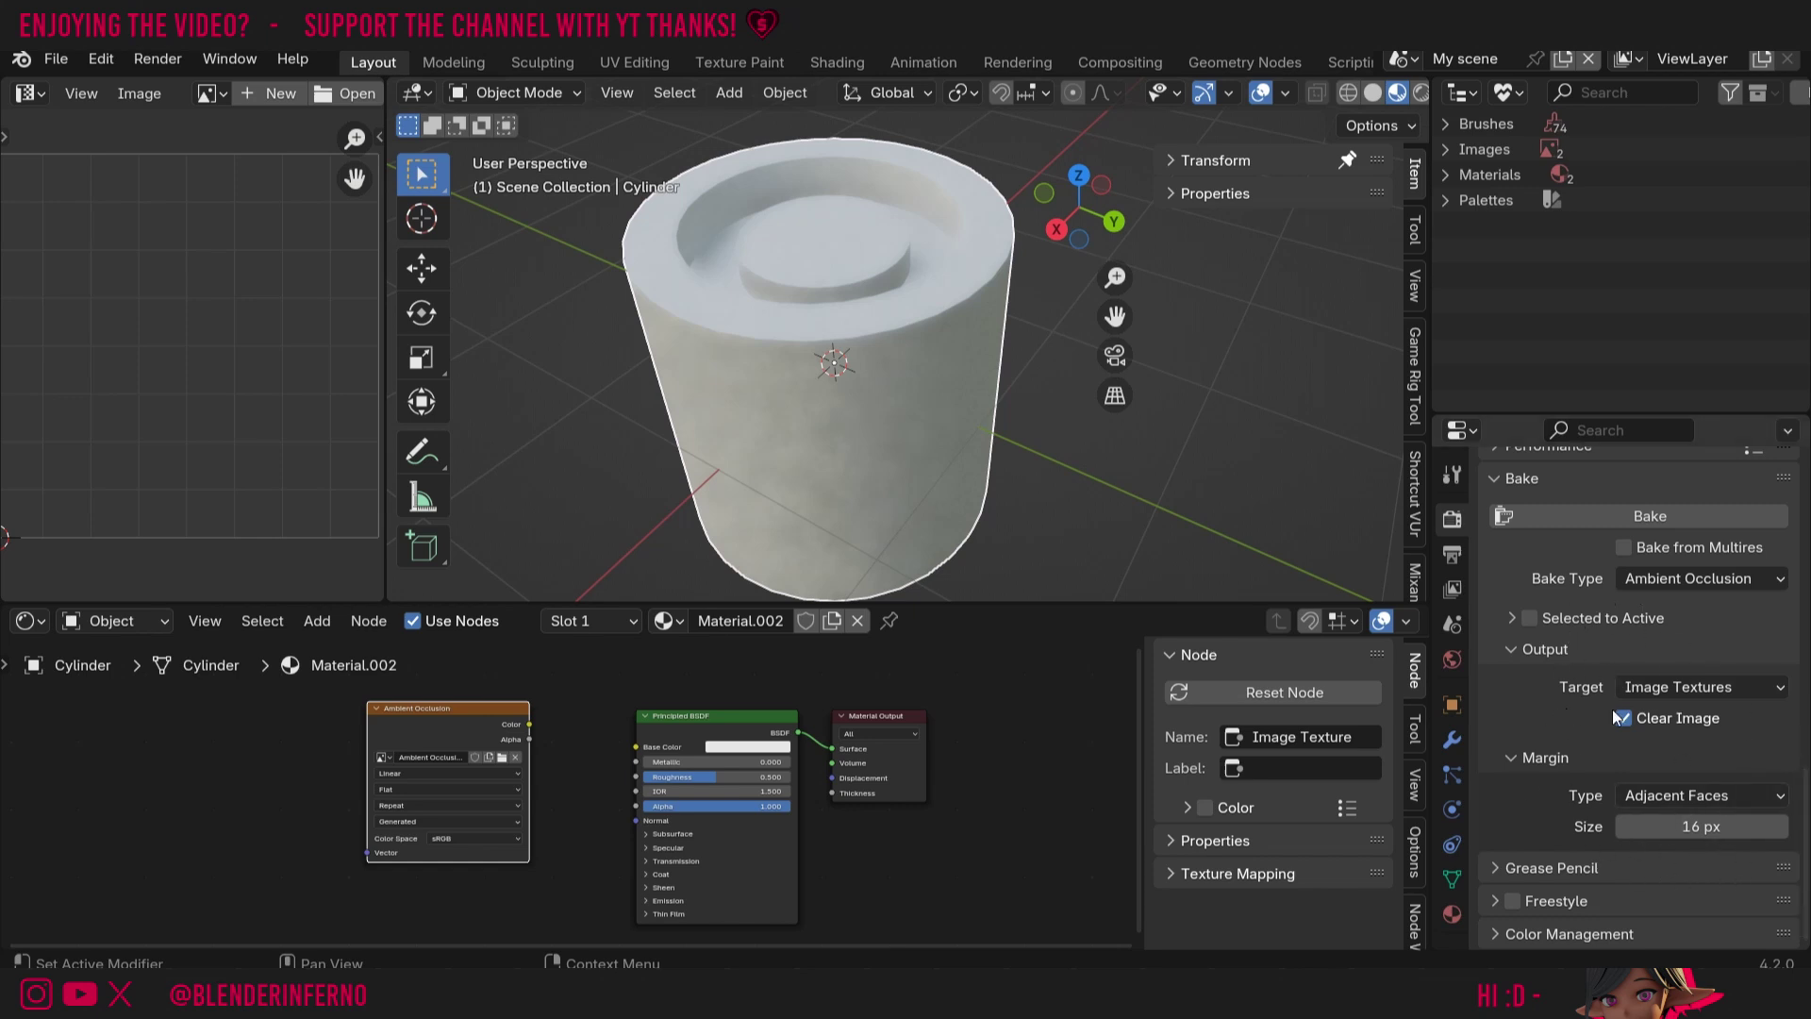
pyautogui.moveTo(468, 717); pyautogui.dragTo(485, 724)
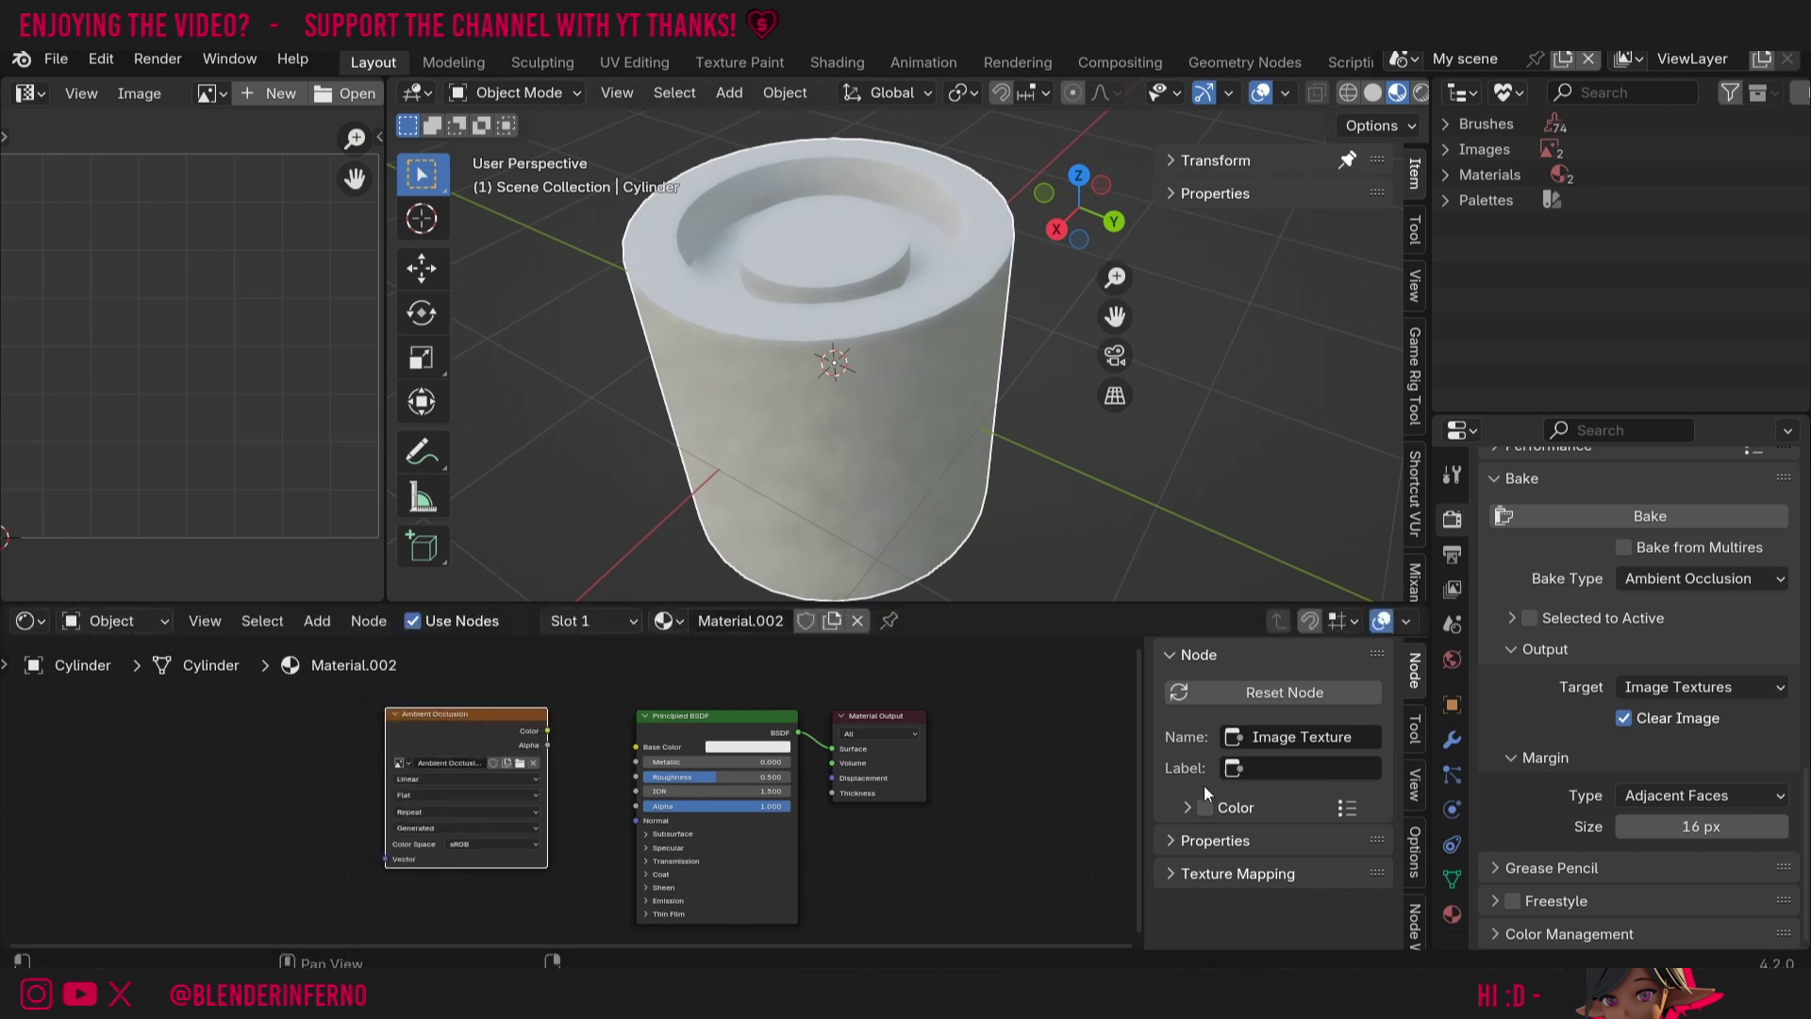
pyautogui.click(1578, 517)
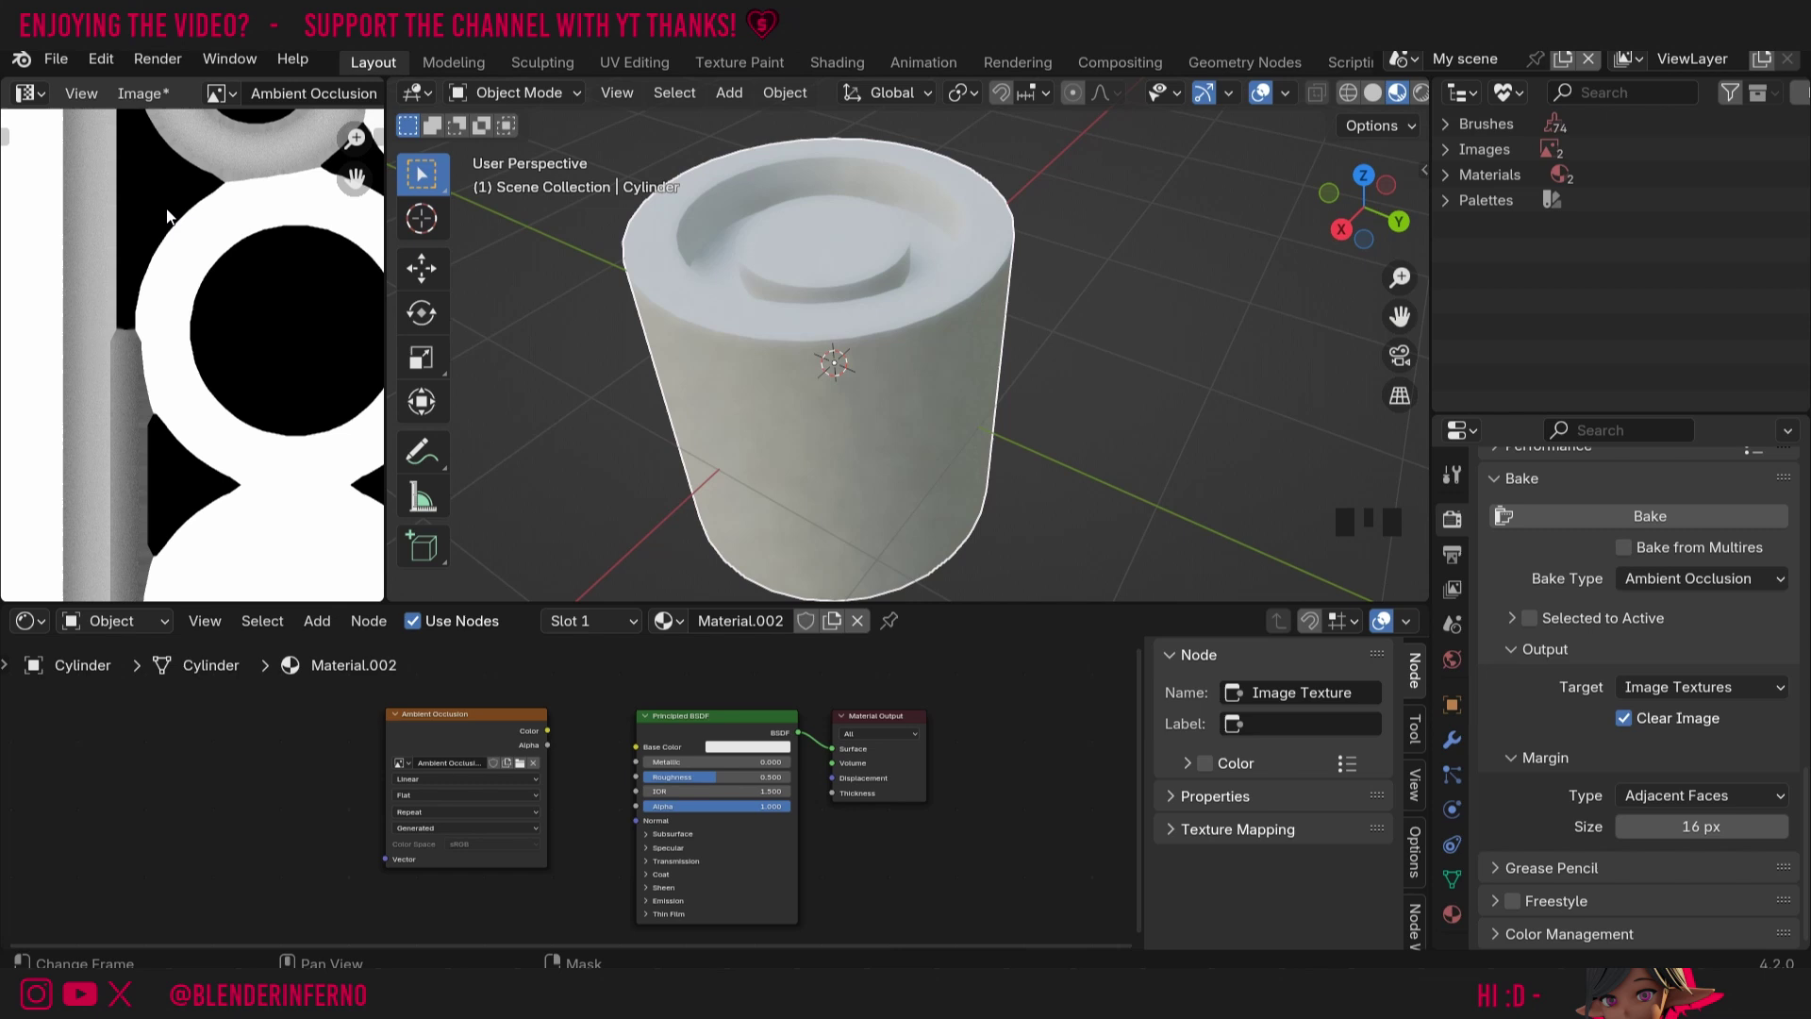
pyautogui.scroll(-1, 204, 204)
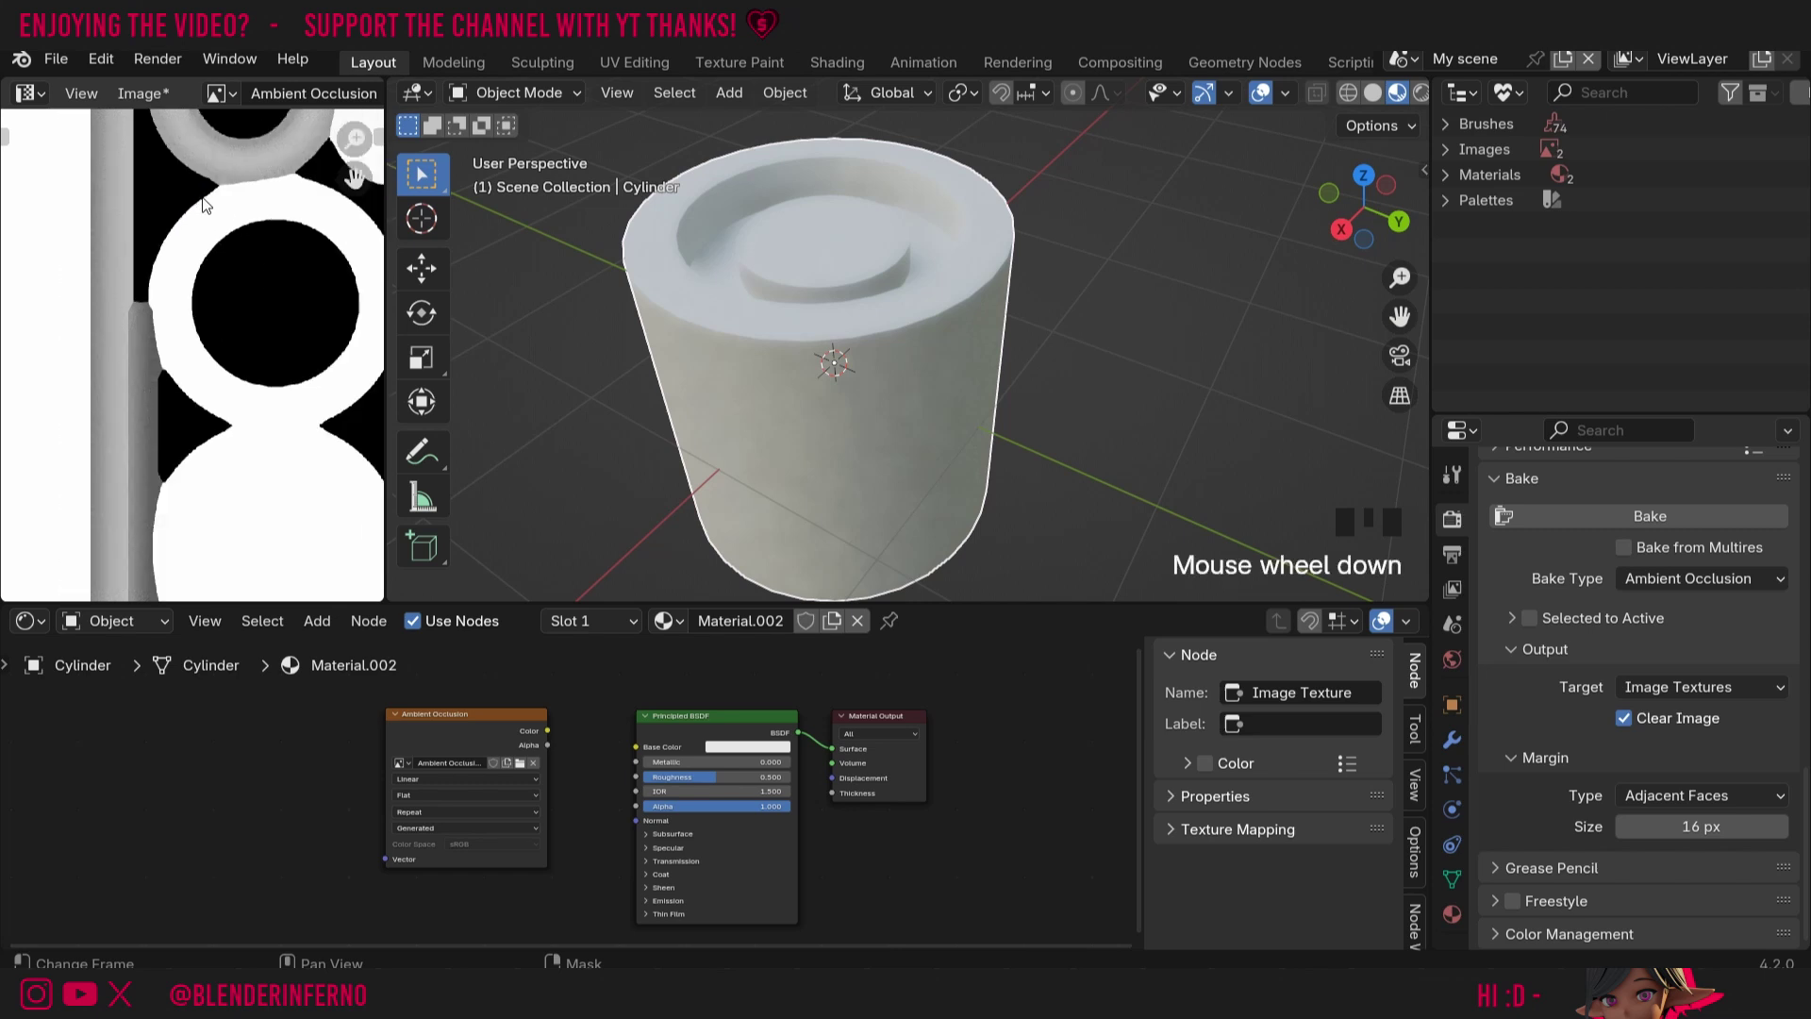
pyautogui.scroll(-4, 206, 204)
pyautogui.scroll(1, 205, 204)
pyautogui.moveTo(206, 205); pyautogui.dragTo(183, 316, button='middle')
pyautogui.scroll(4, 164, 266)
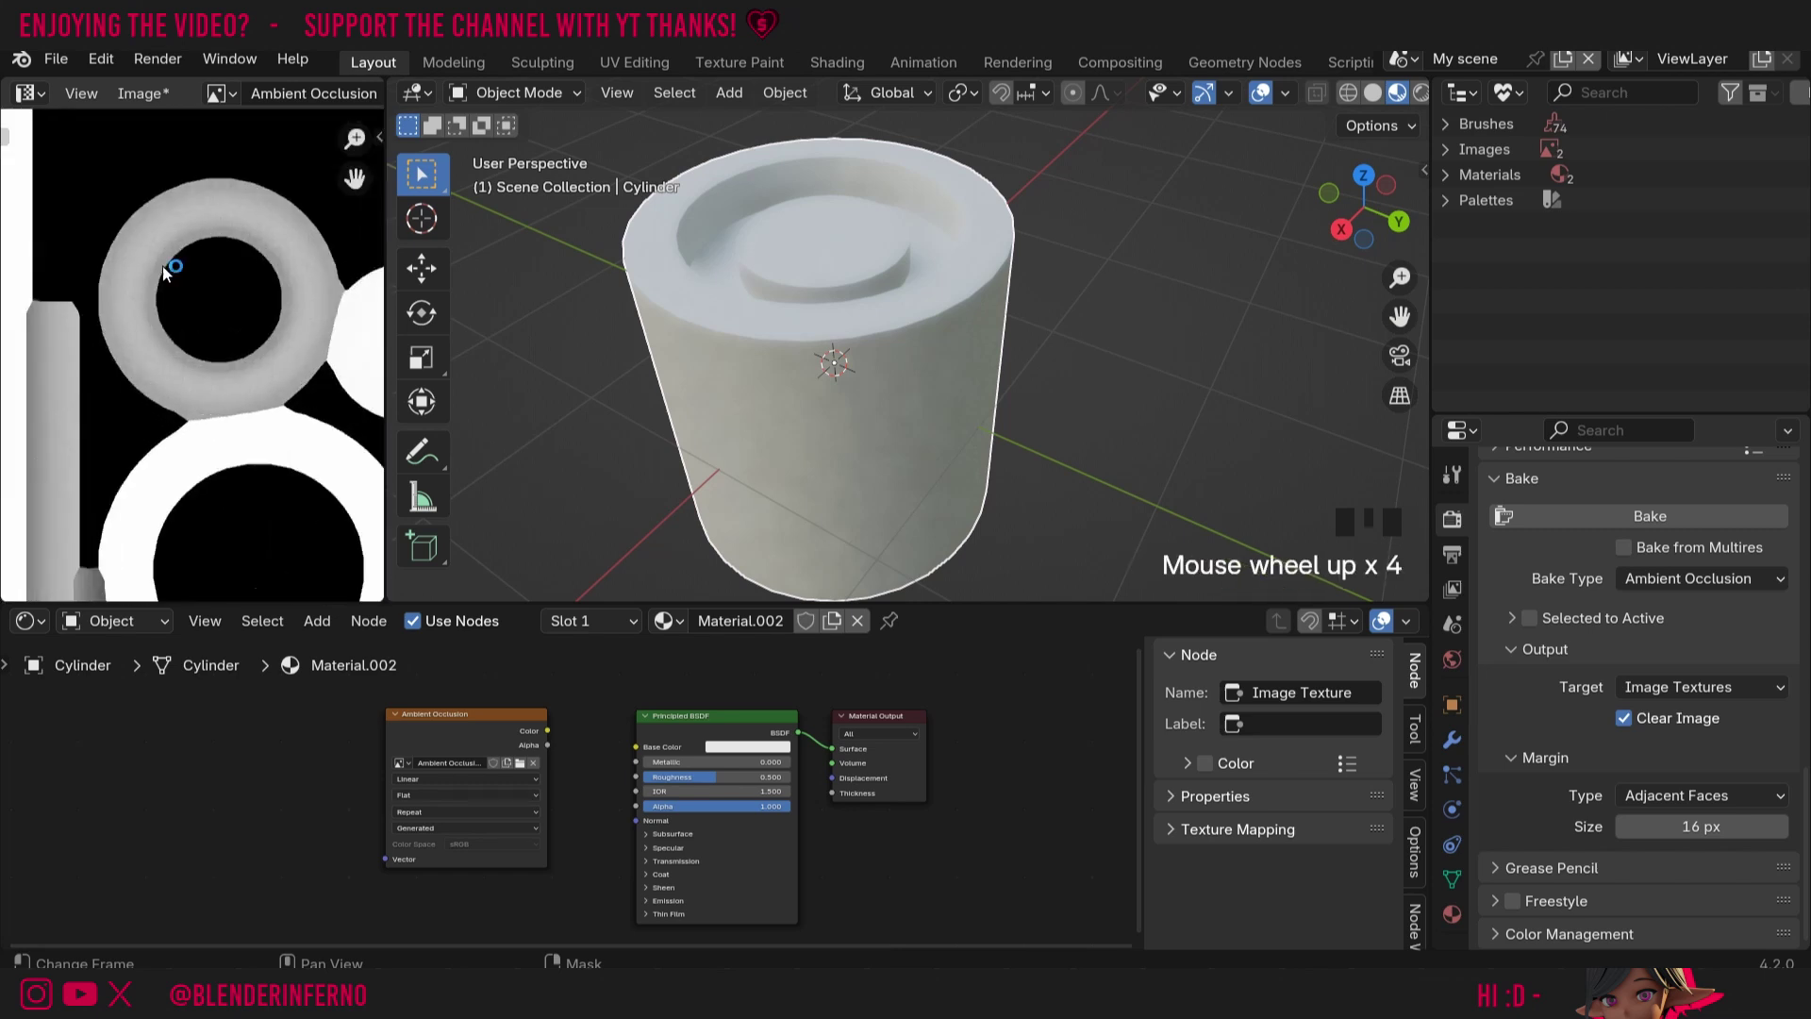
pyautogui.scroll(2, 162, 267)
pyautogui.scroll(-2, 205, 410)
pyautogui.scroll(-2, 211, 421)
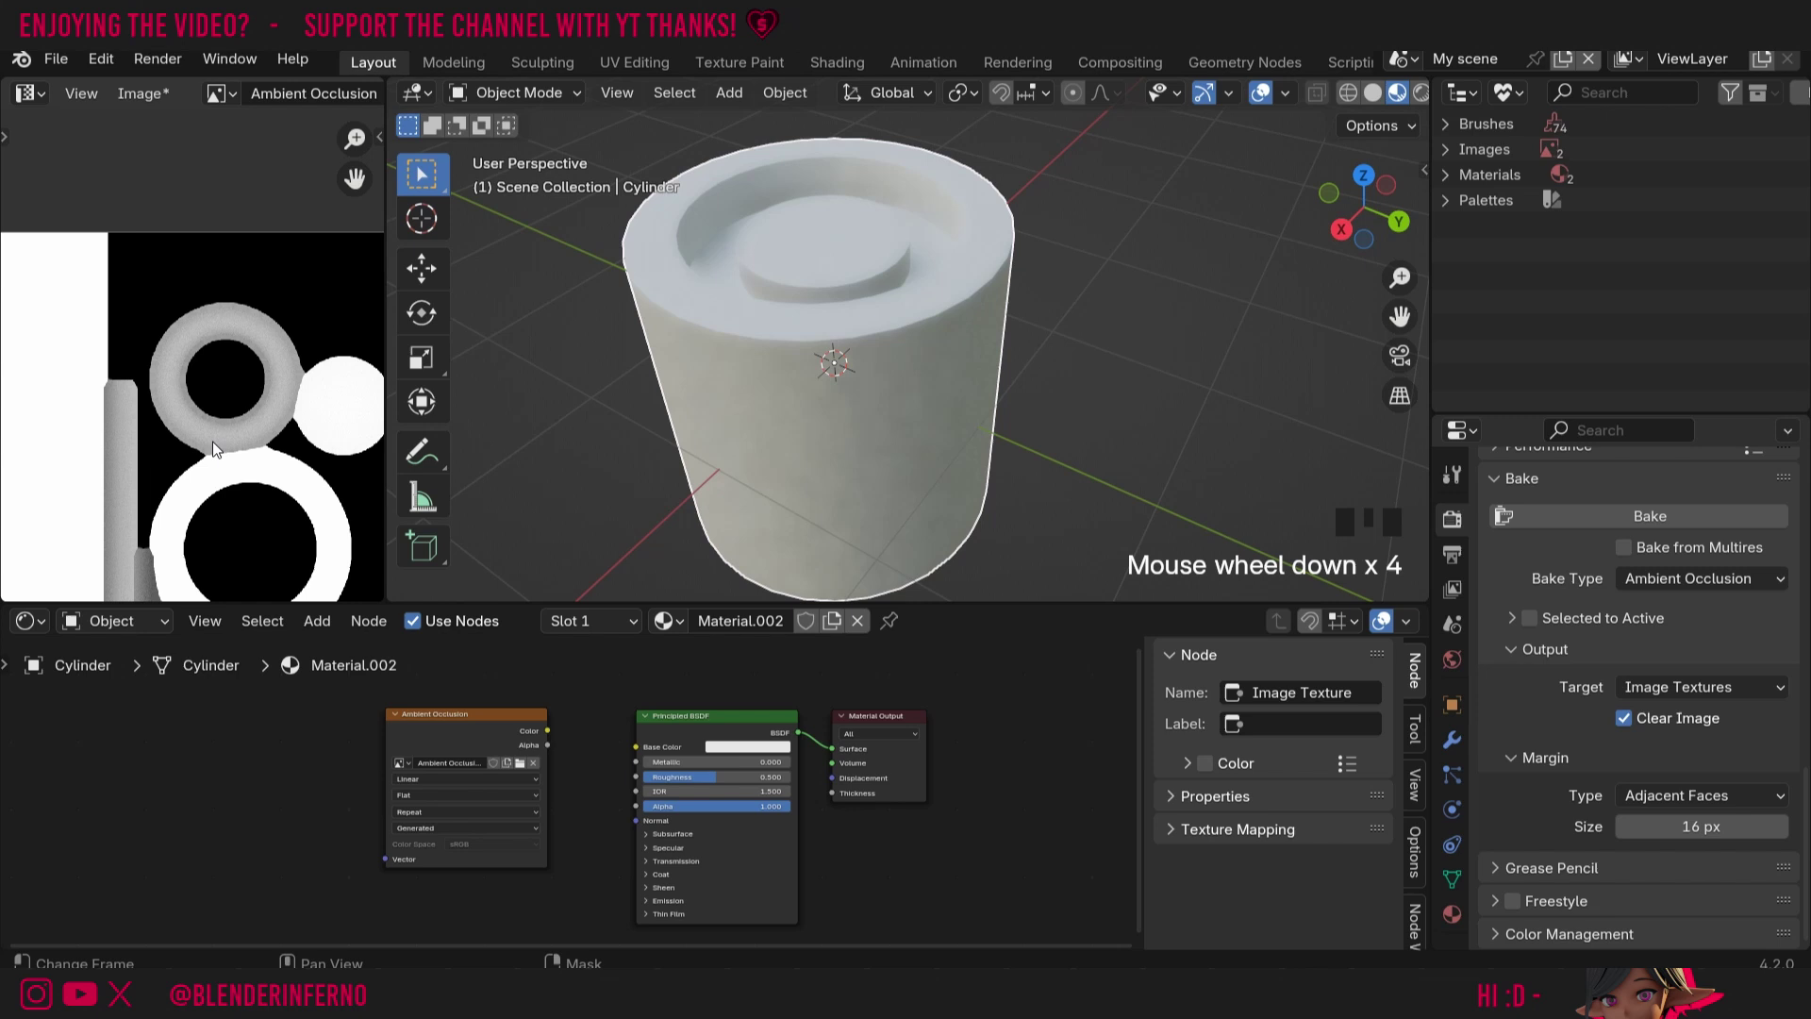
pyautogui.moveTo(212, 441); pyautogui.dragTo(178, 192, button='middle')
pyautogui.scroll(-1, 178, 191)
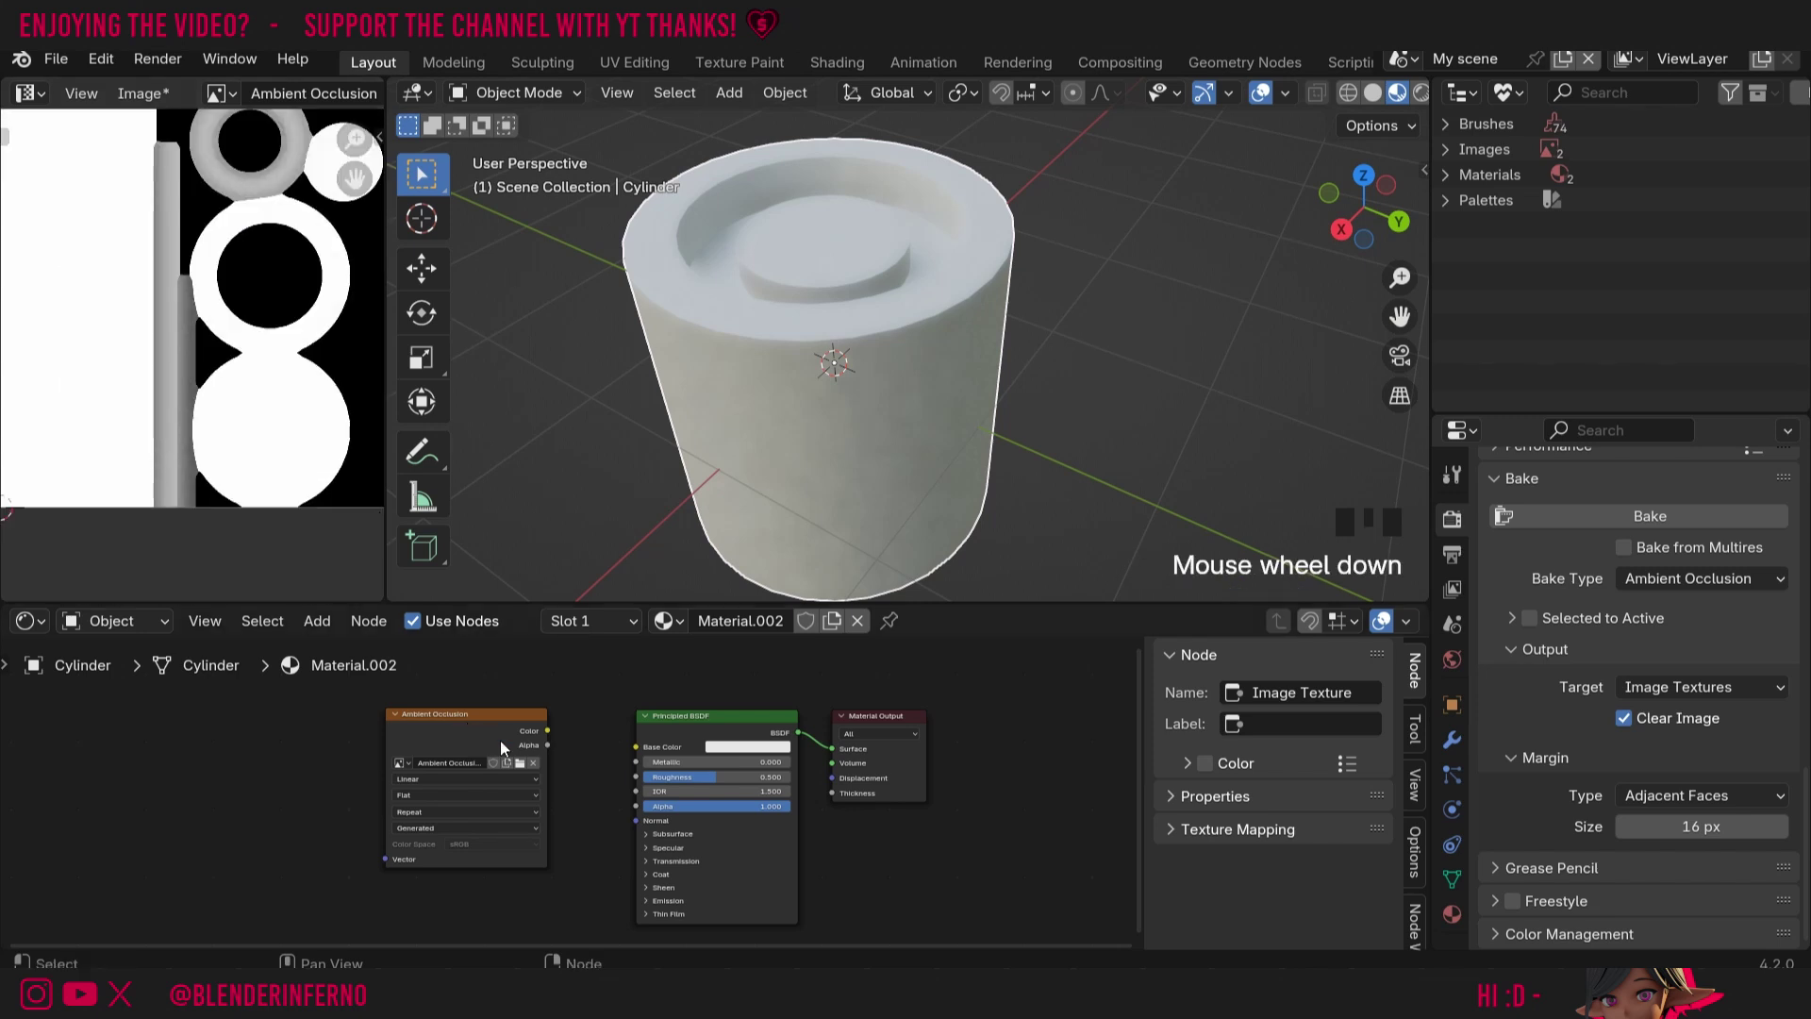
# - Add a Texture Coordinate node to the left of the Ambient Occlusion image node
pyautogui.click(446, 735)
pyautogui.hotkey('shift', 'a')
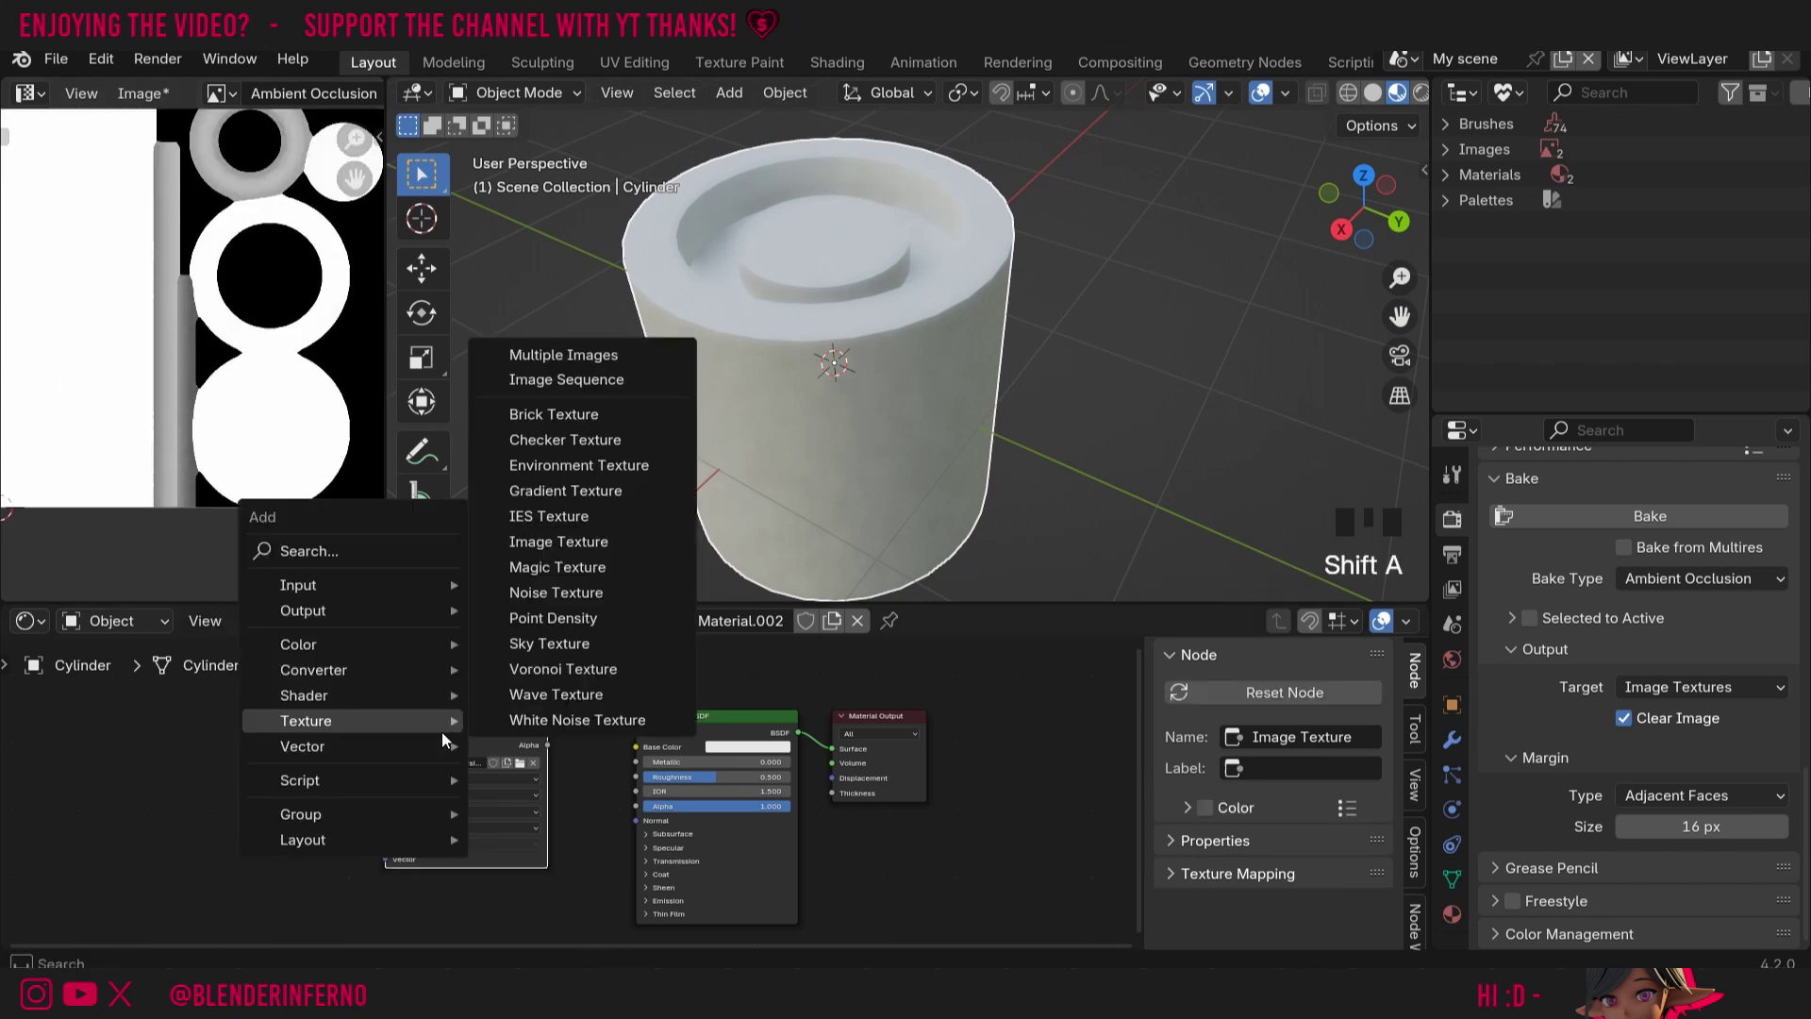
pyautogui.moveTo(411, 581)
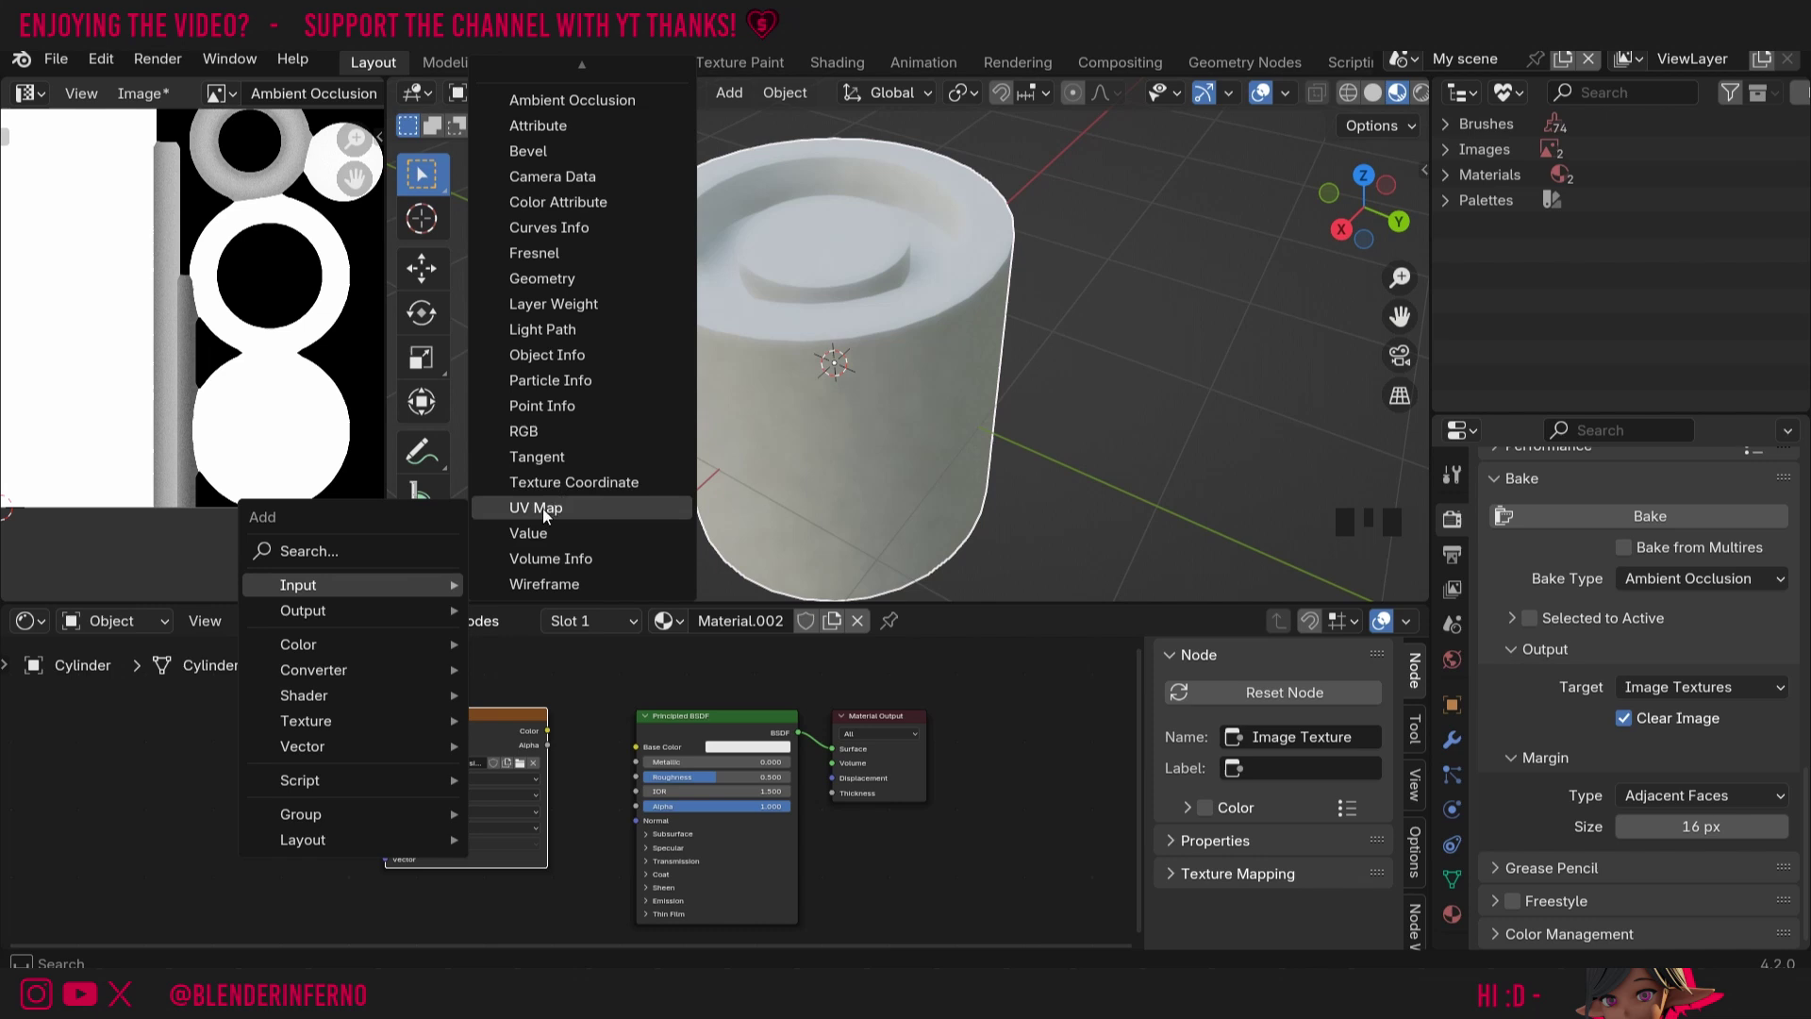
pyautogui.click(569, 484)
pyautogui.click(490, 744)
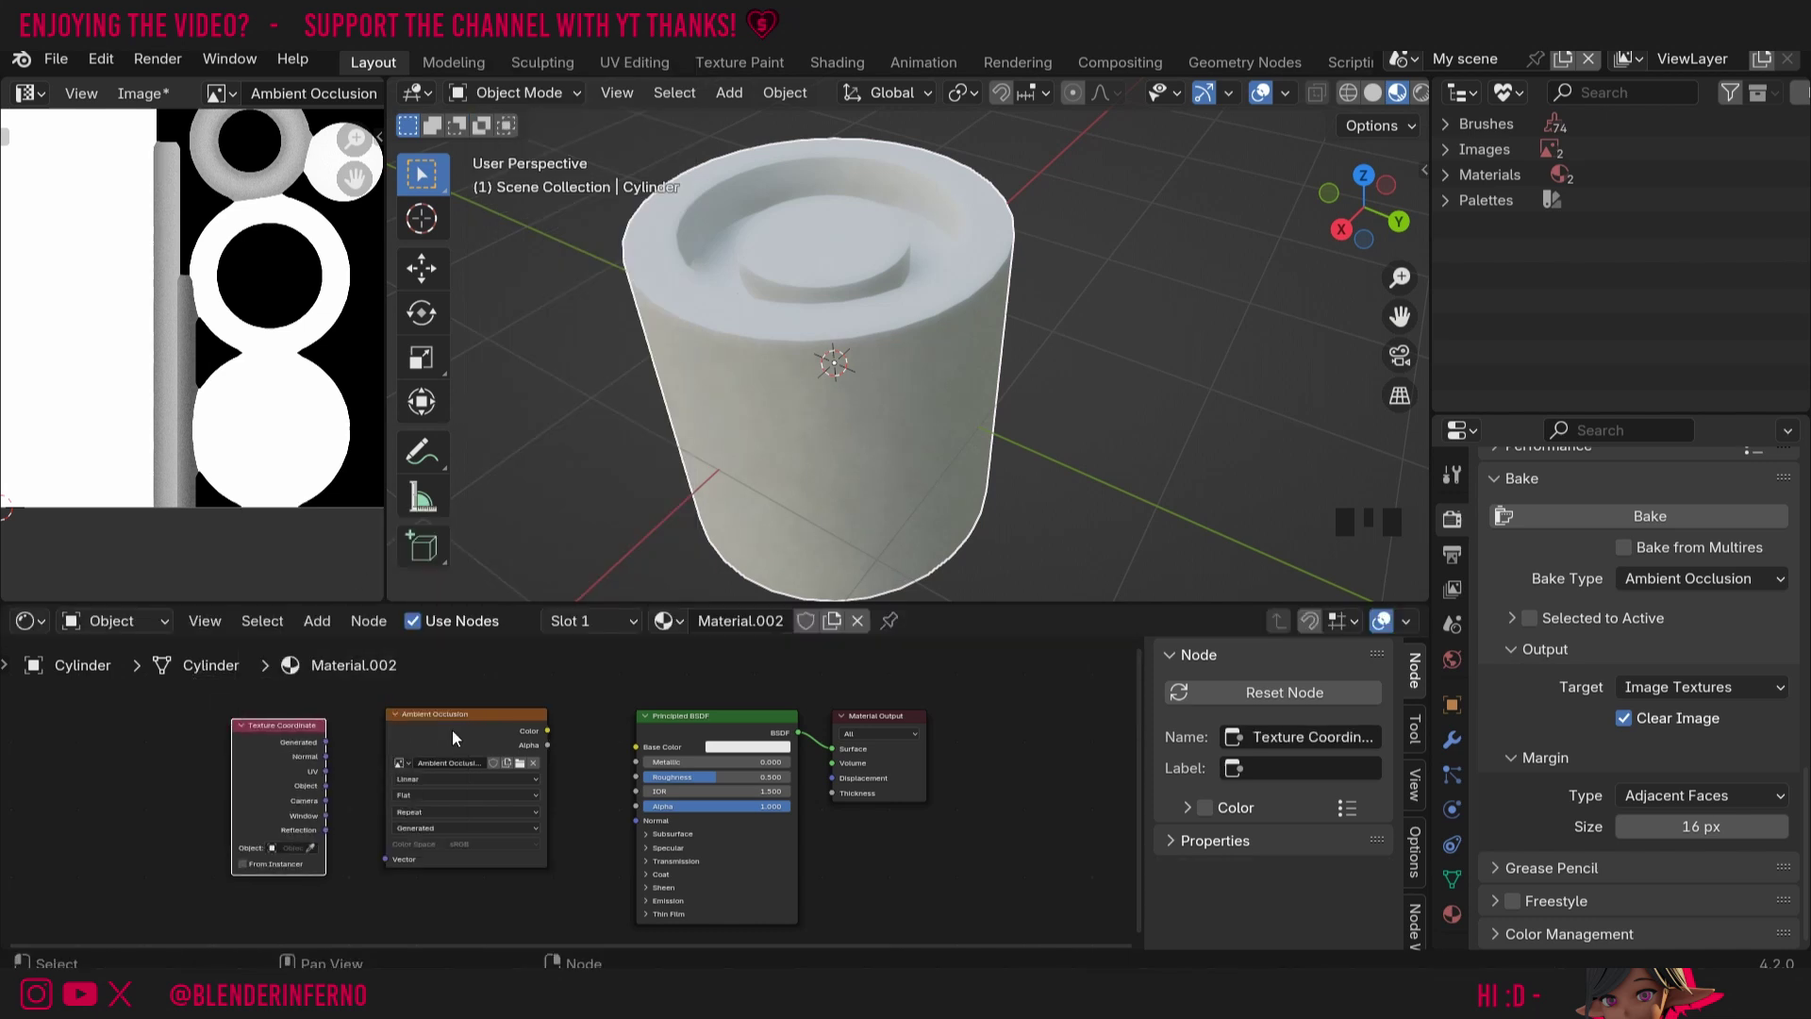
pyautogui.click(457, 737)
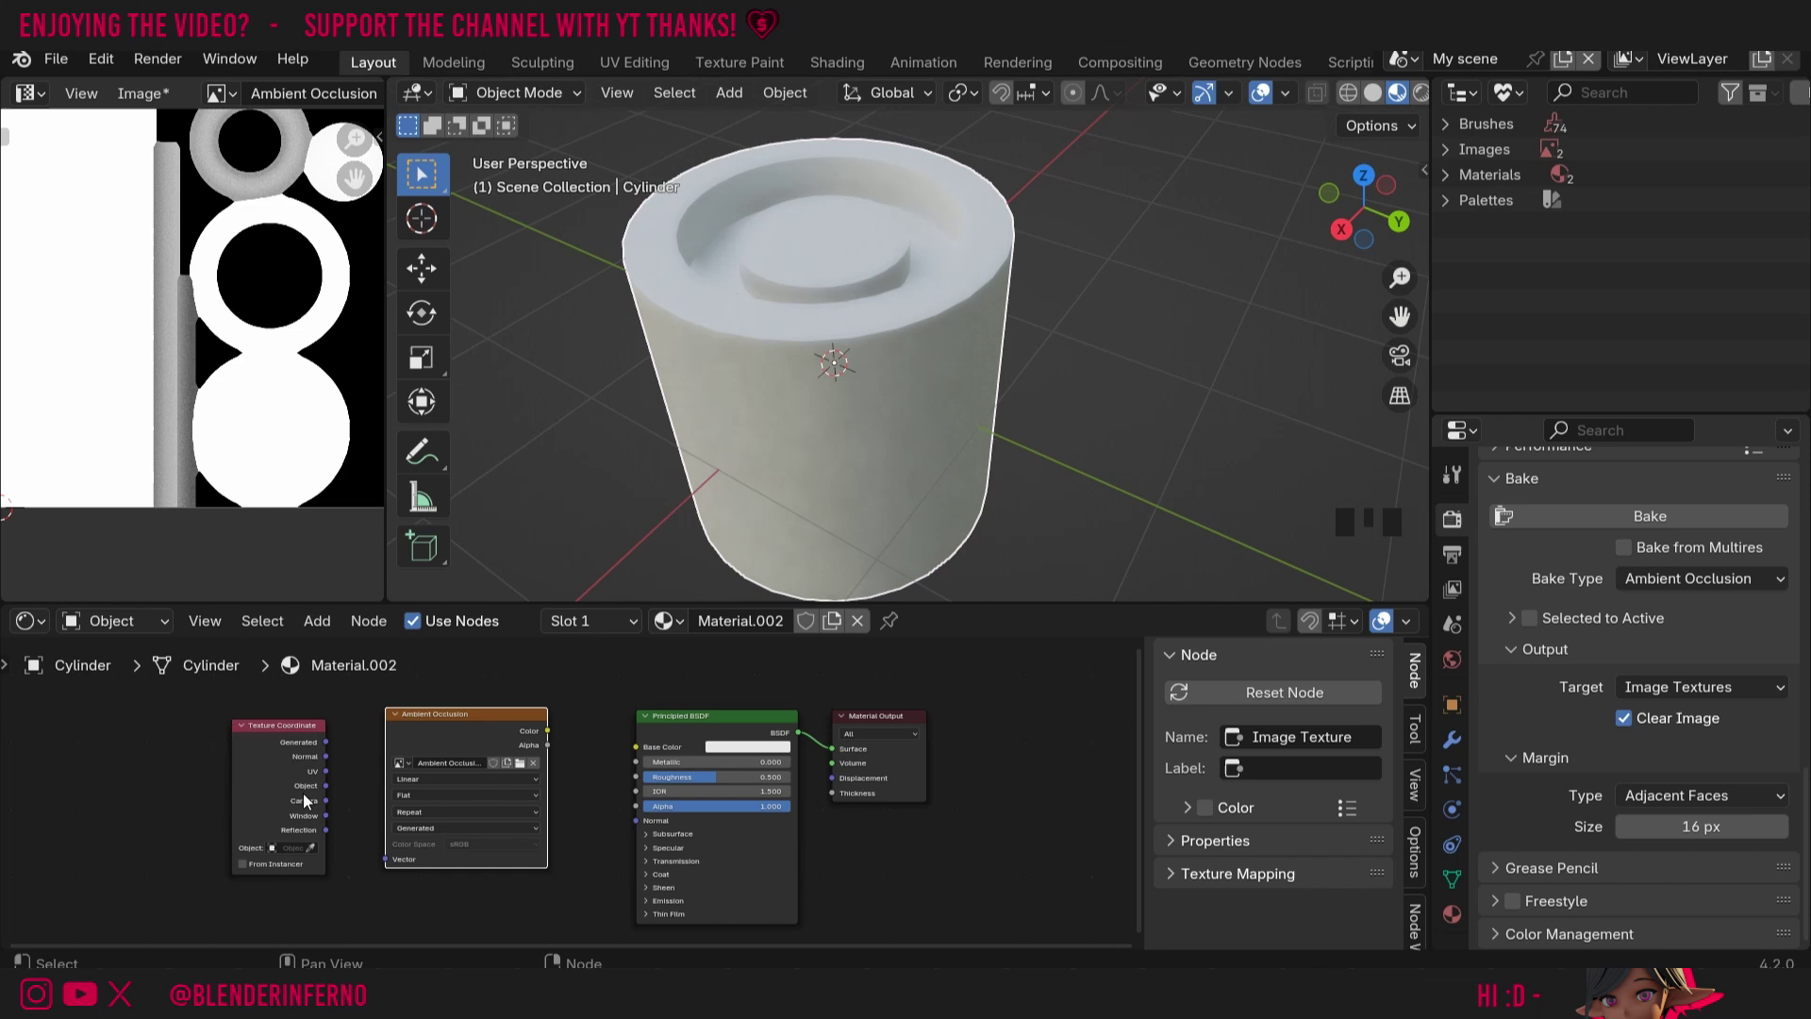
# - Link UV to the image's Vector input and the image Color to Base Color
pyautogui.moveTo(326, 771); pyautogui.dragTo(396, 868)
pyautogui.moveTo(547, 732); pyautogui.dragTo(637, 747)
pyautogui.hotkey('ctrl', 'z')
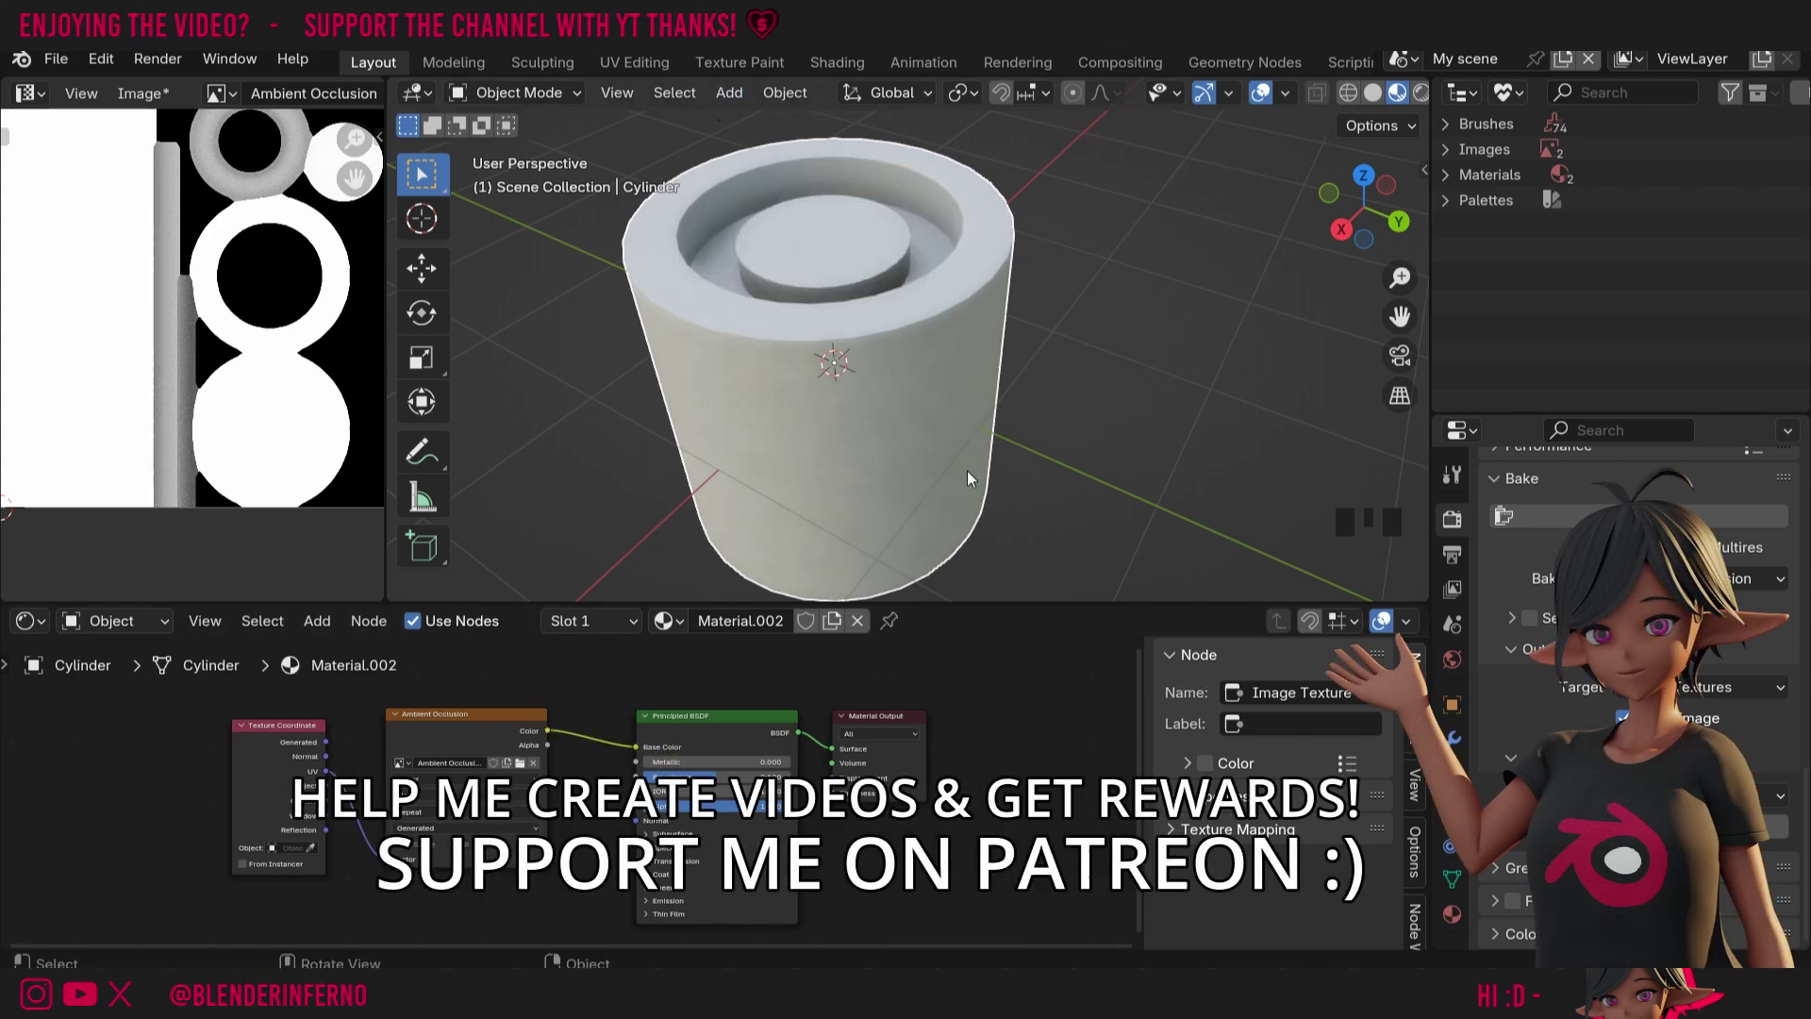
pyautogui.moveTo(354, 179); pyautogui.dragTo(357, 206)
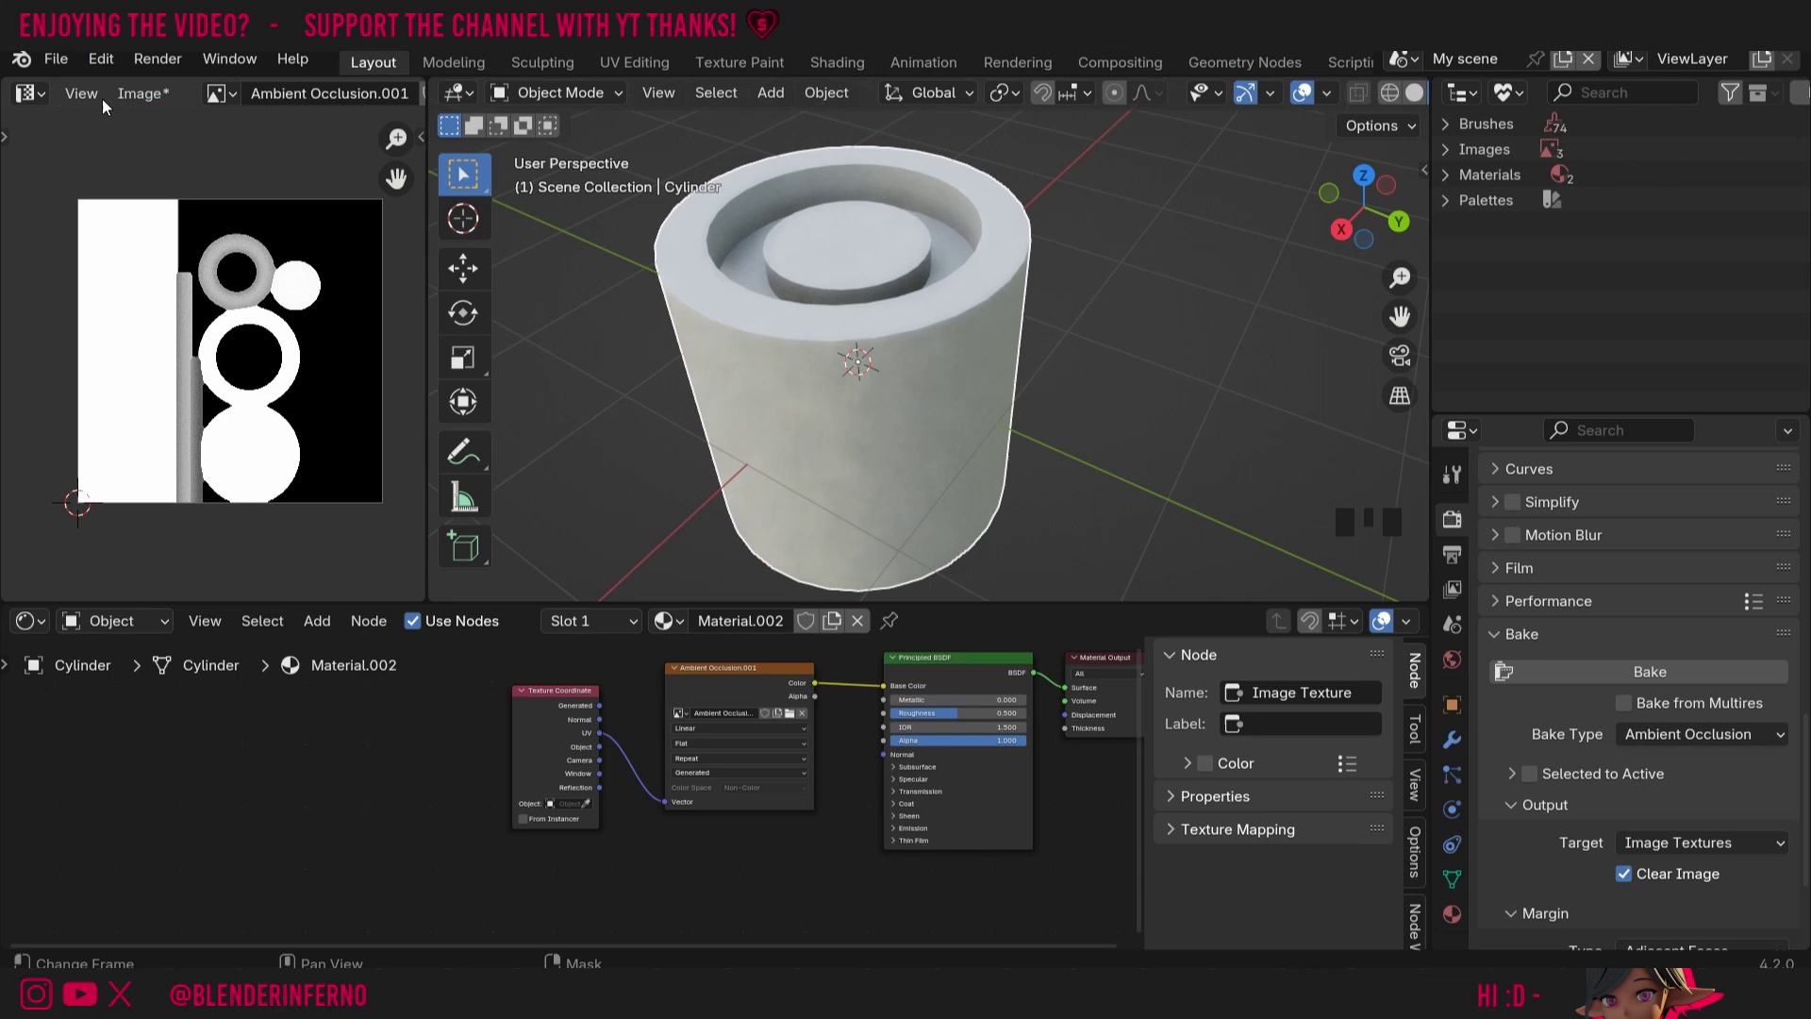
# - Choose Image > Save As in the Image Editor for the baked map
pyautogui.click(28, 92)
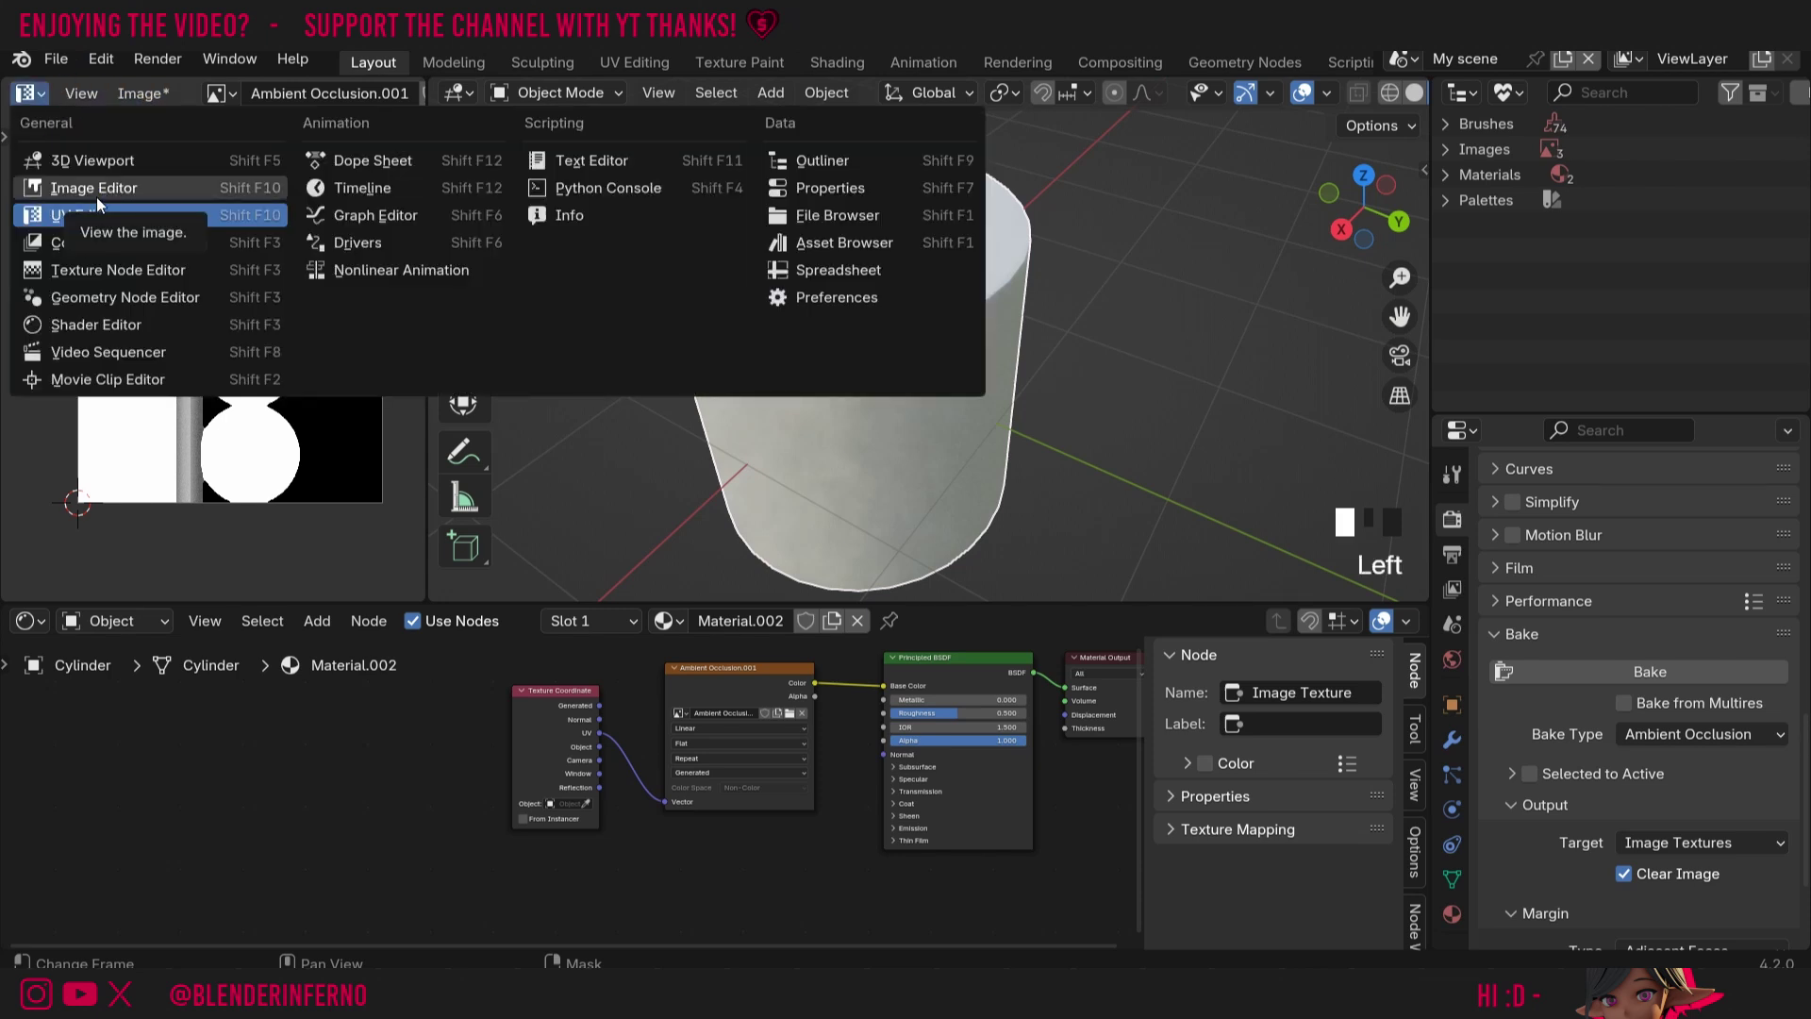
pyautogui.click(155, 97)
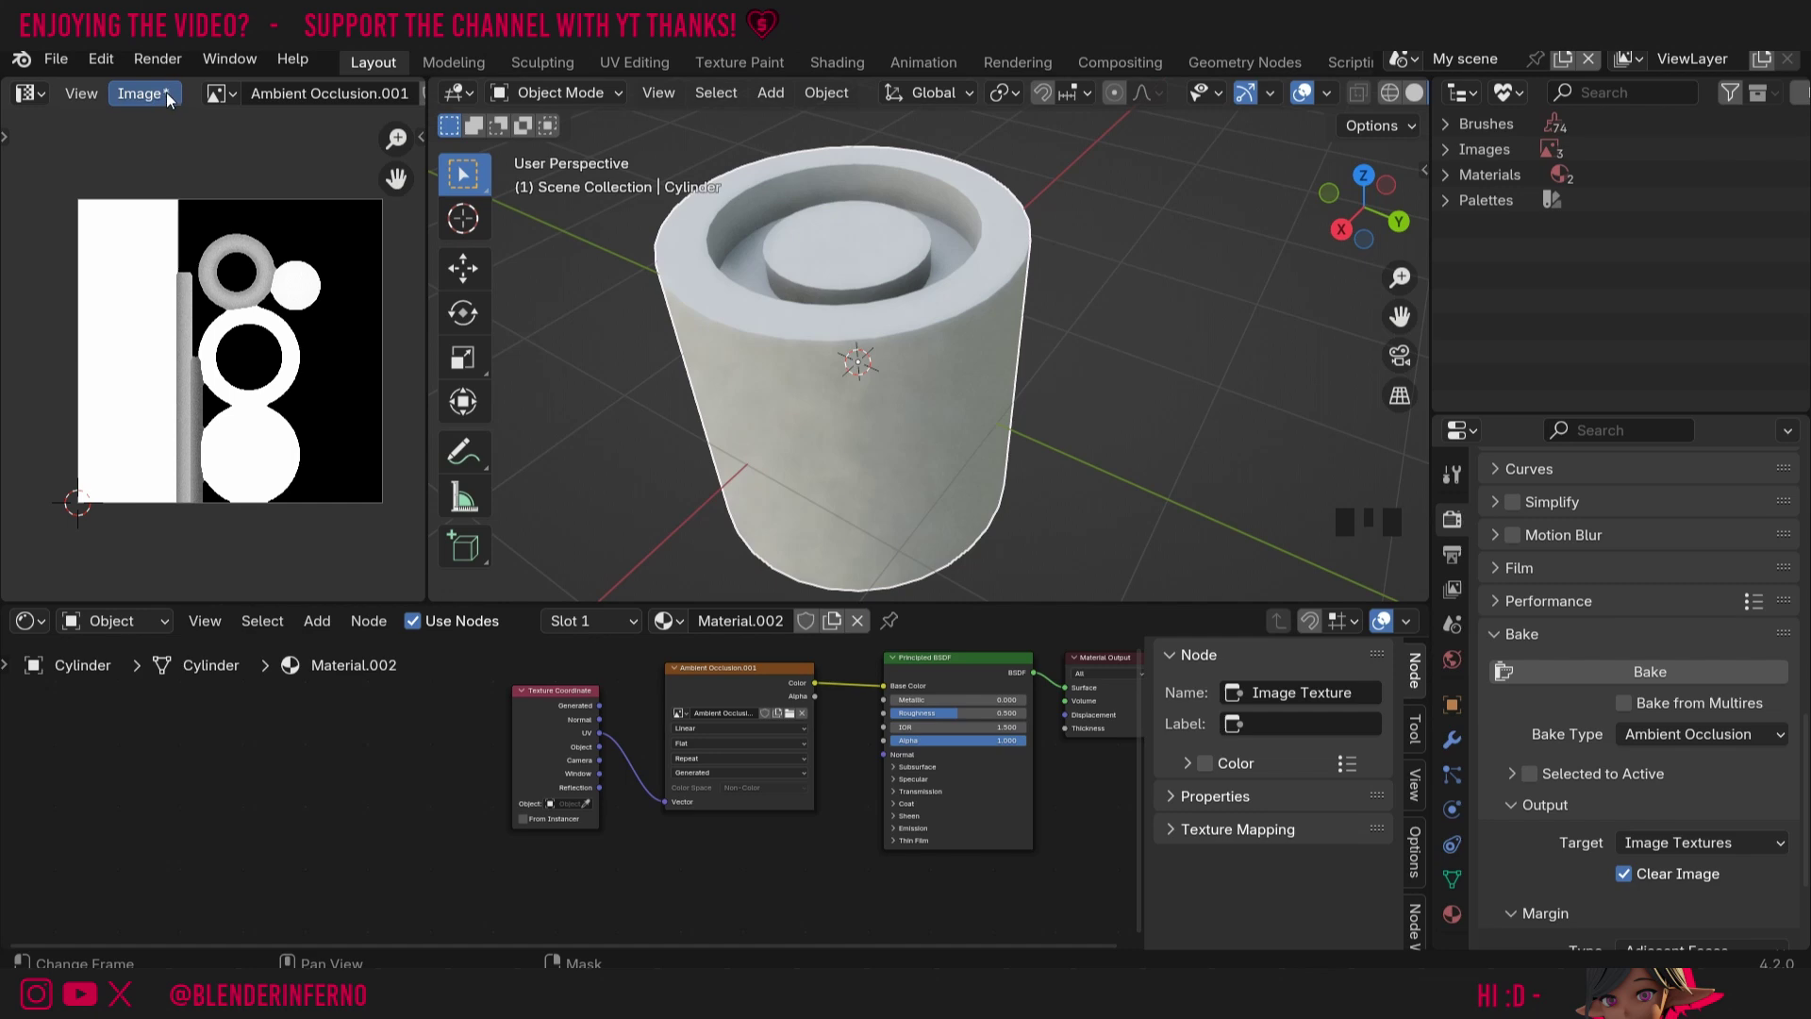
pyautogui.click(160, 95)
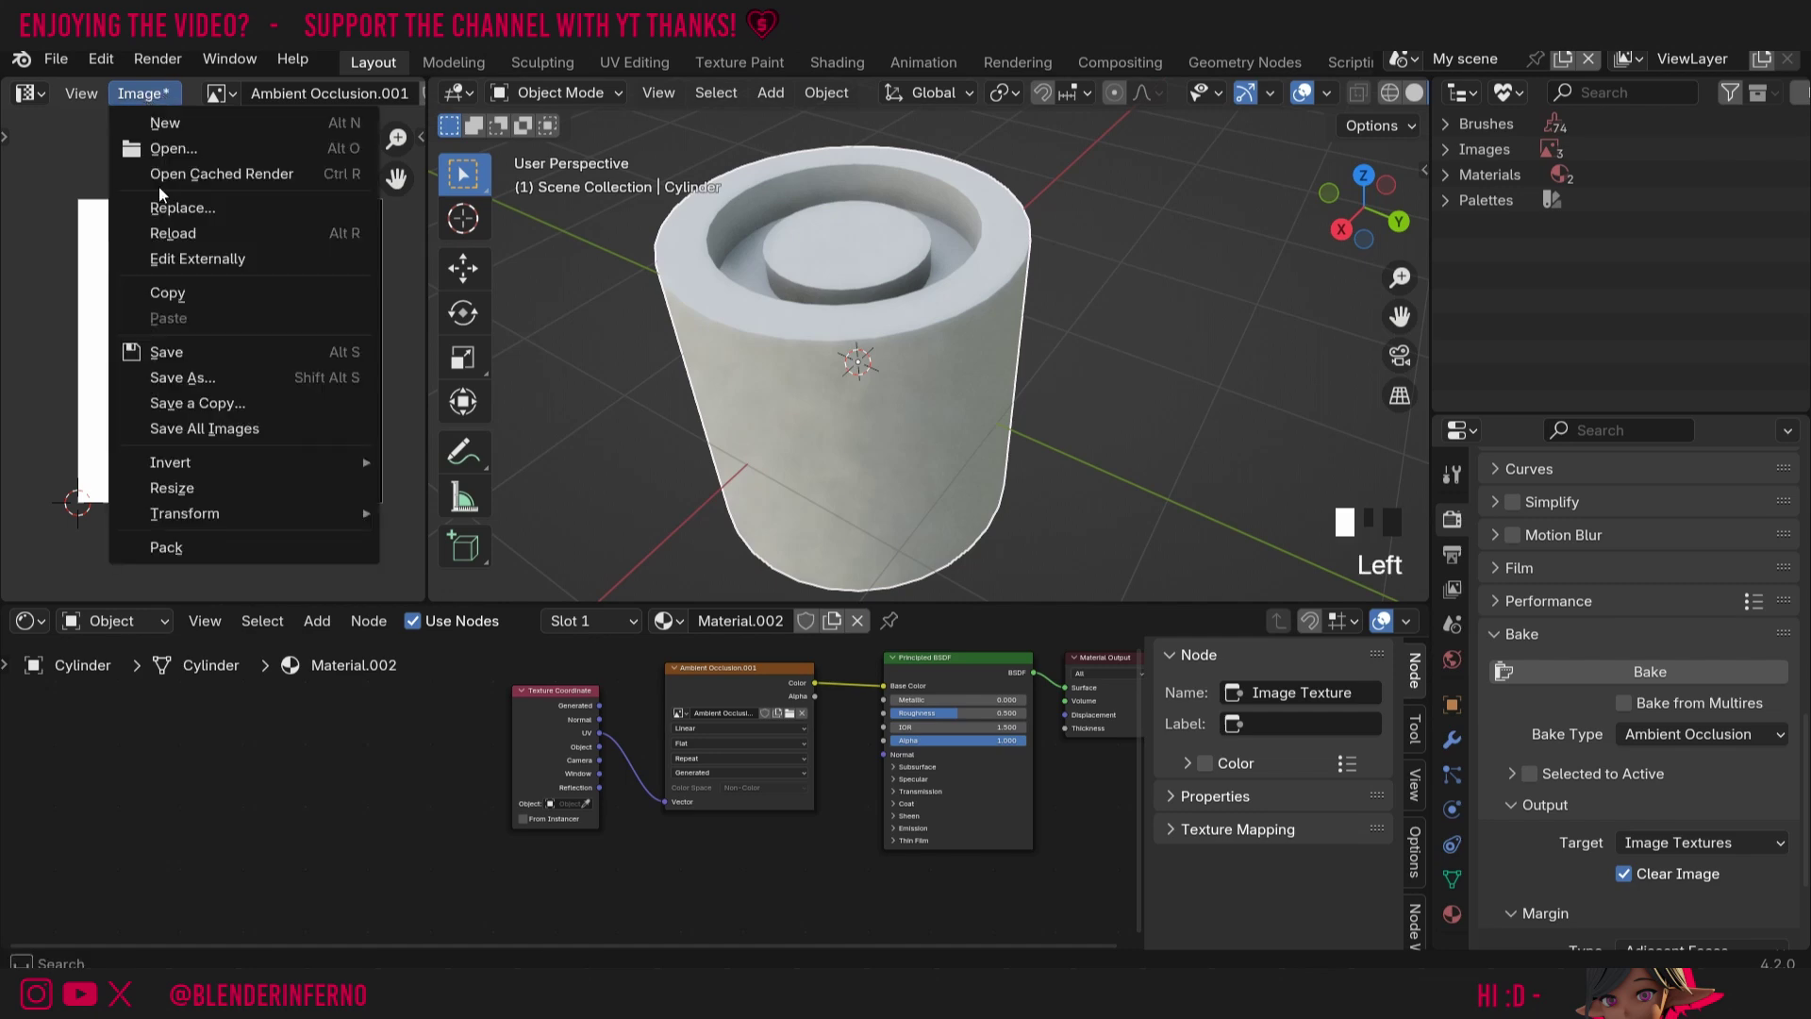
pyautogui.click(208, 373)
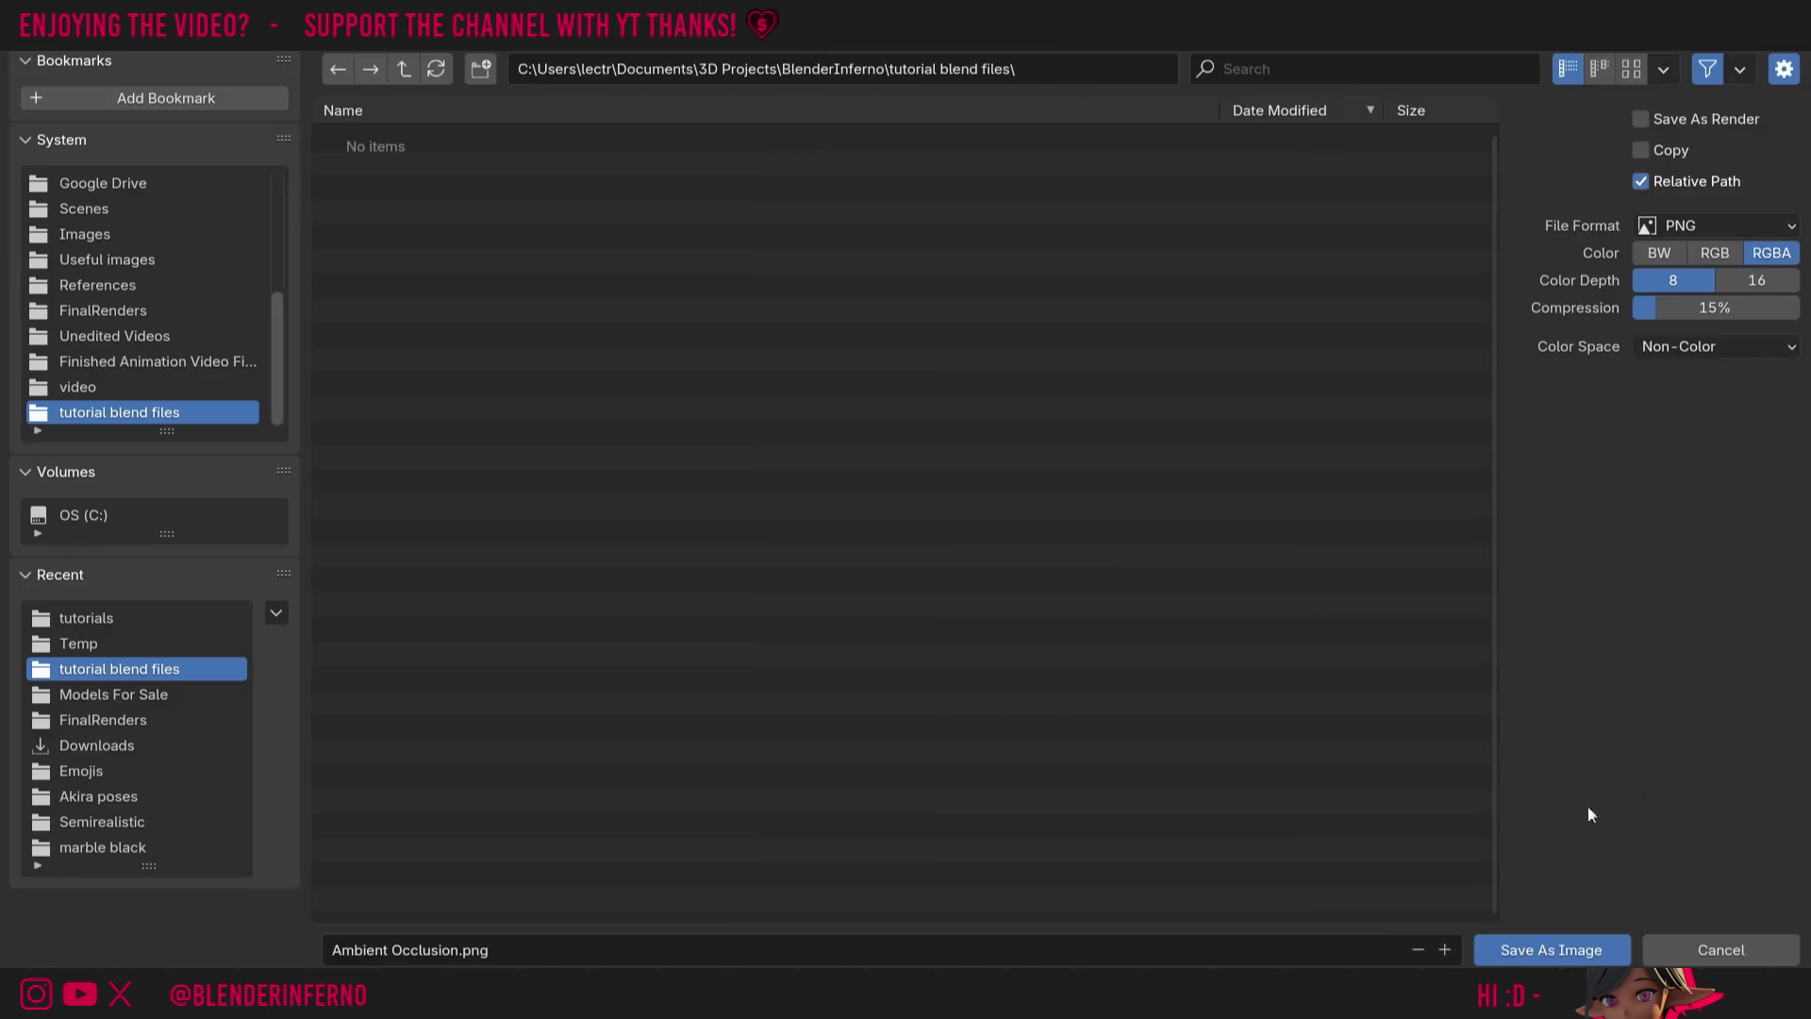
# - Keep PNG as the file format and save the map as 'Ambient Occlusion.png'
pyautogui.click(1699, 222)
pyautogui.click(1547, 952)
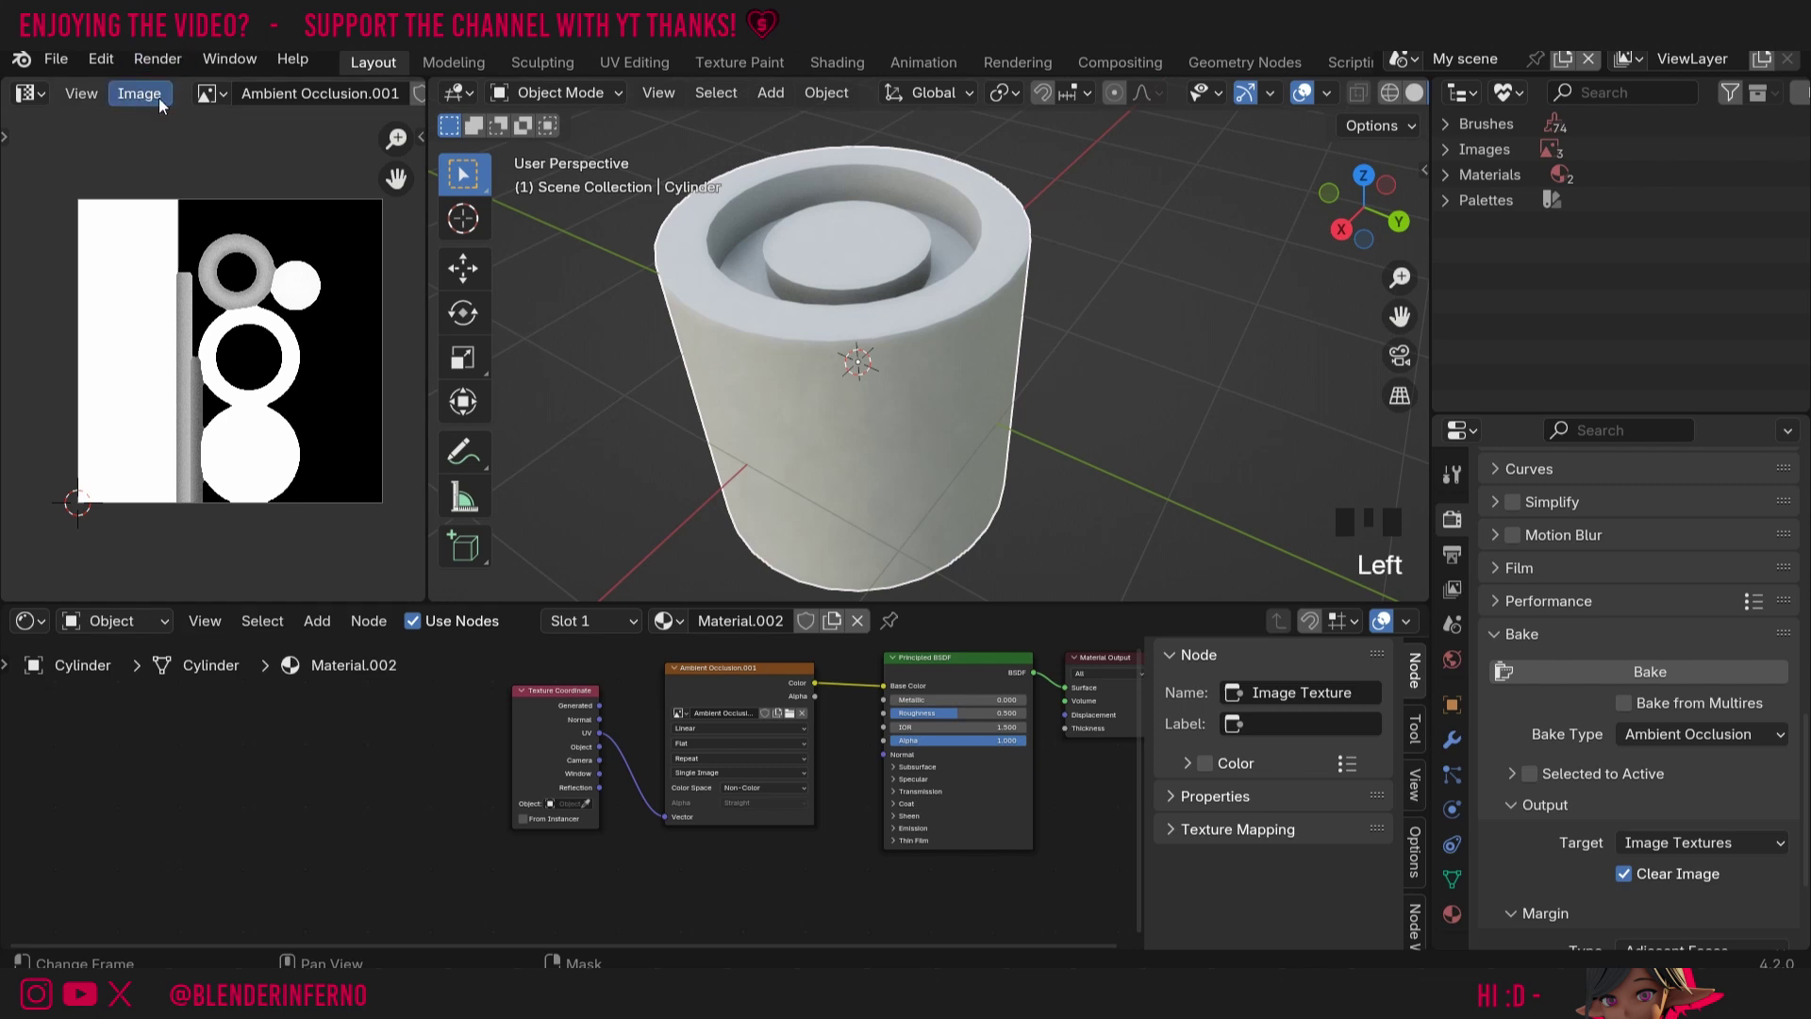
pyautogui.moveTo(725, 672); pyautogui.dragTo(733, 685)
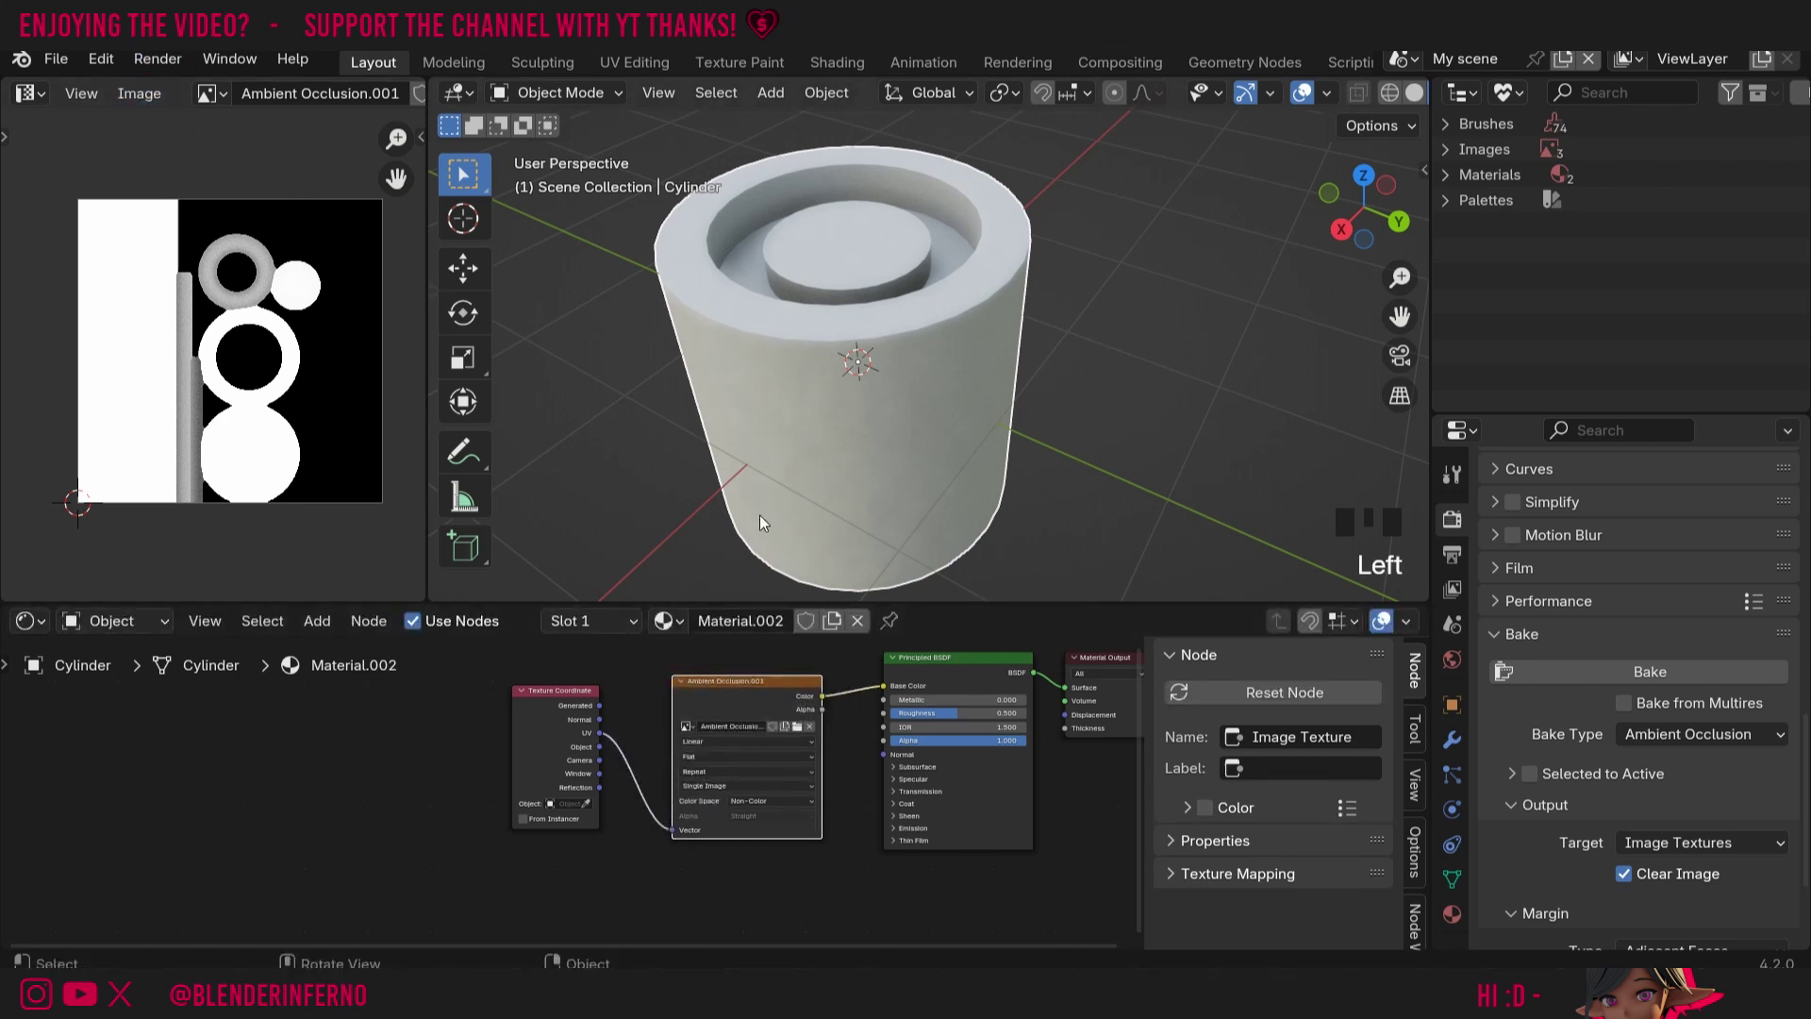
pyautogui.click(143, 95)
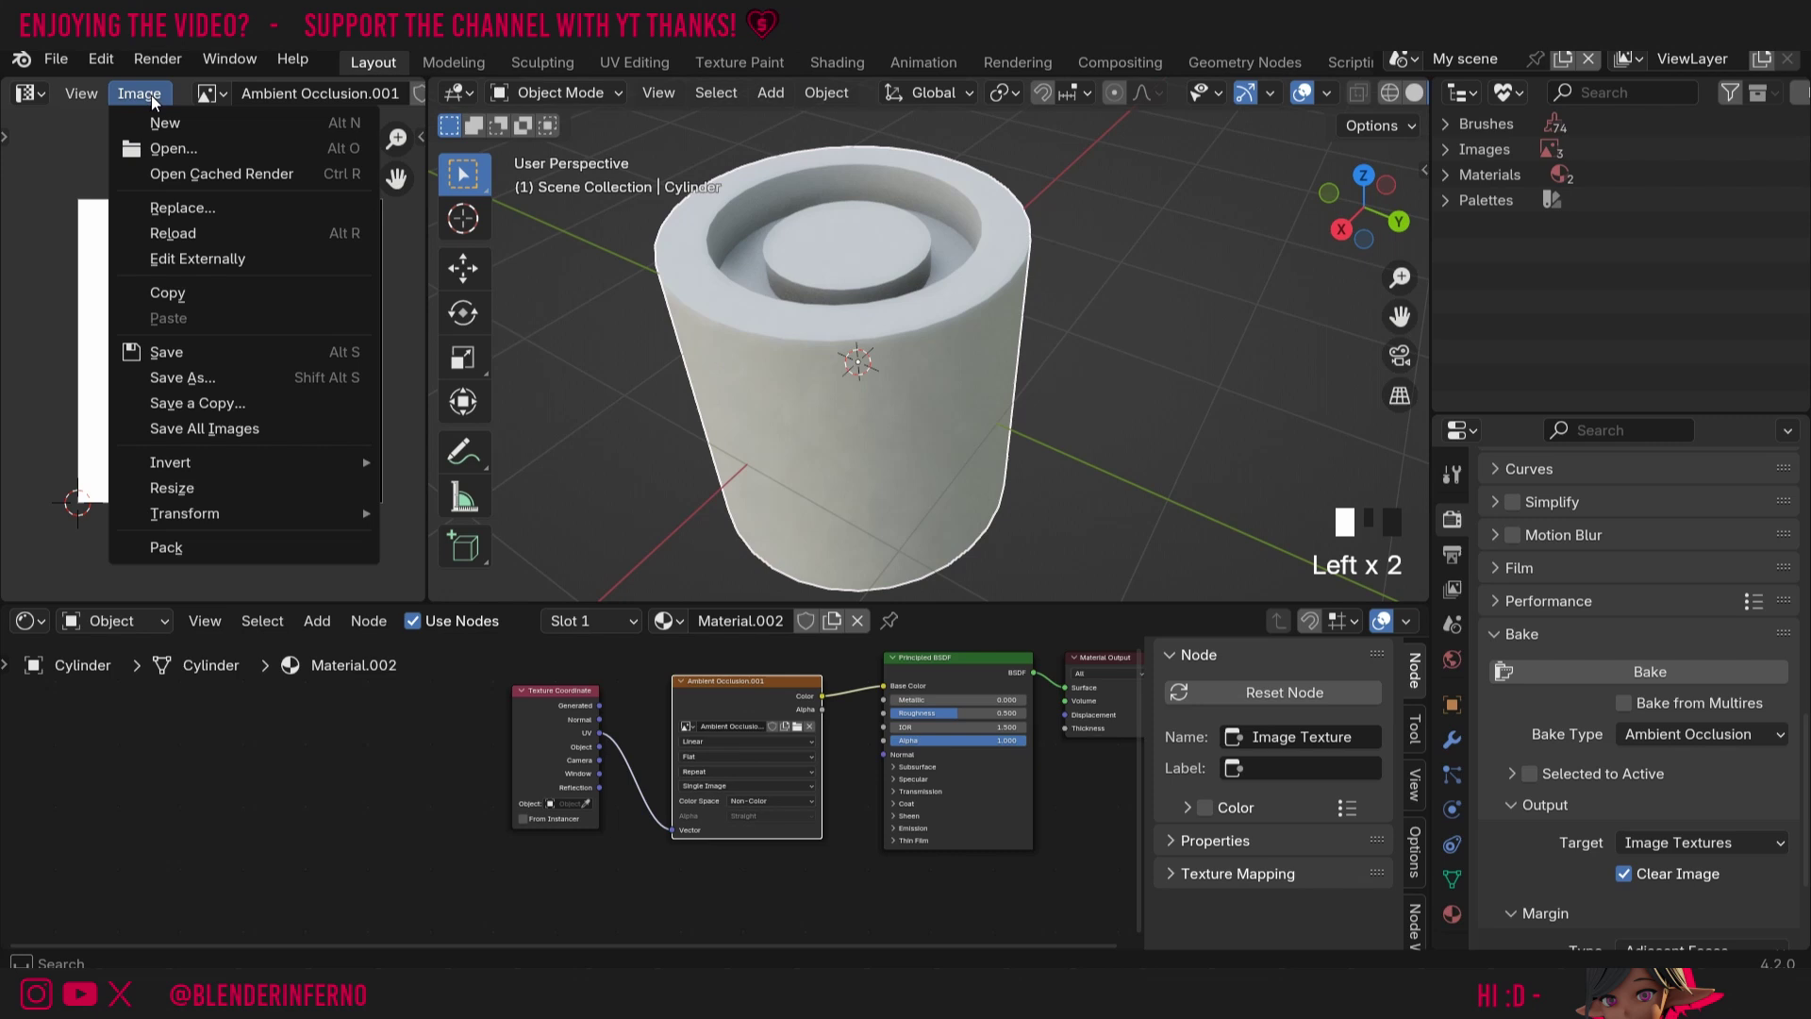